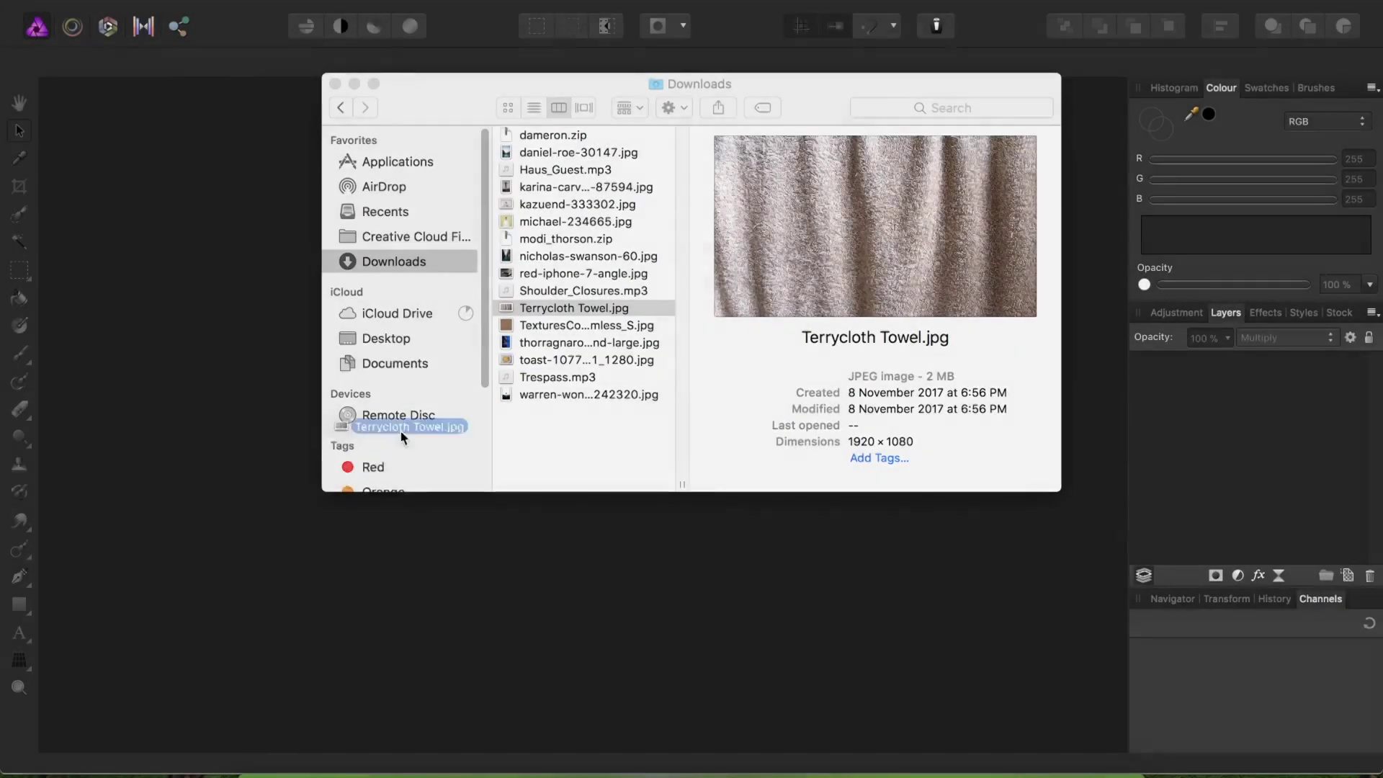
Open Terrycloth Towel.jpg (1920 × 1080) from Downloads as the working image
{"action": "left_click_drag", "start_coordinate": [401, 429], "coordinate": [277, 520]}
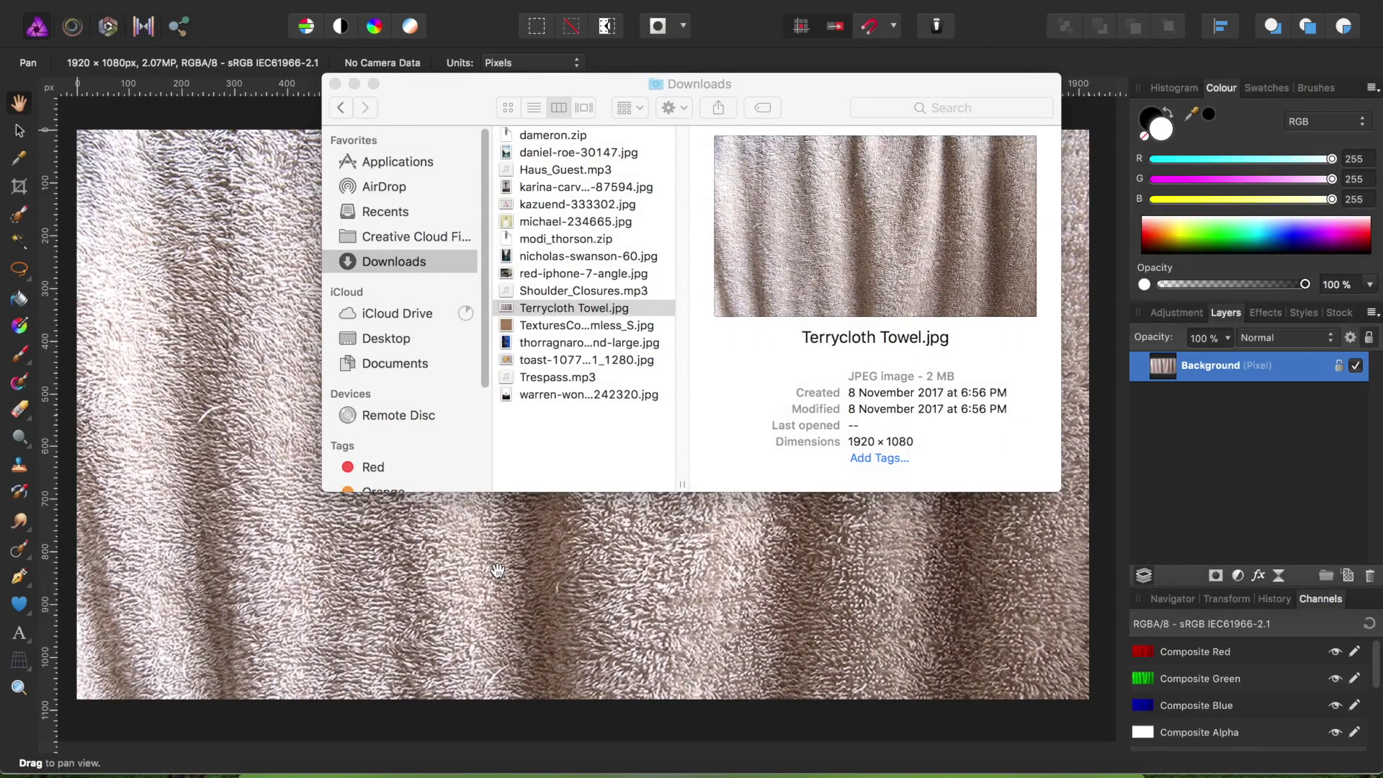
{"action": "left_click", "coordinate": [496, 573]}
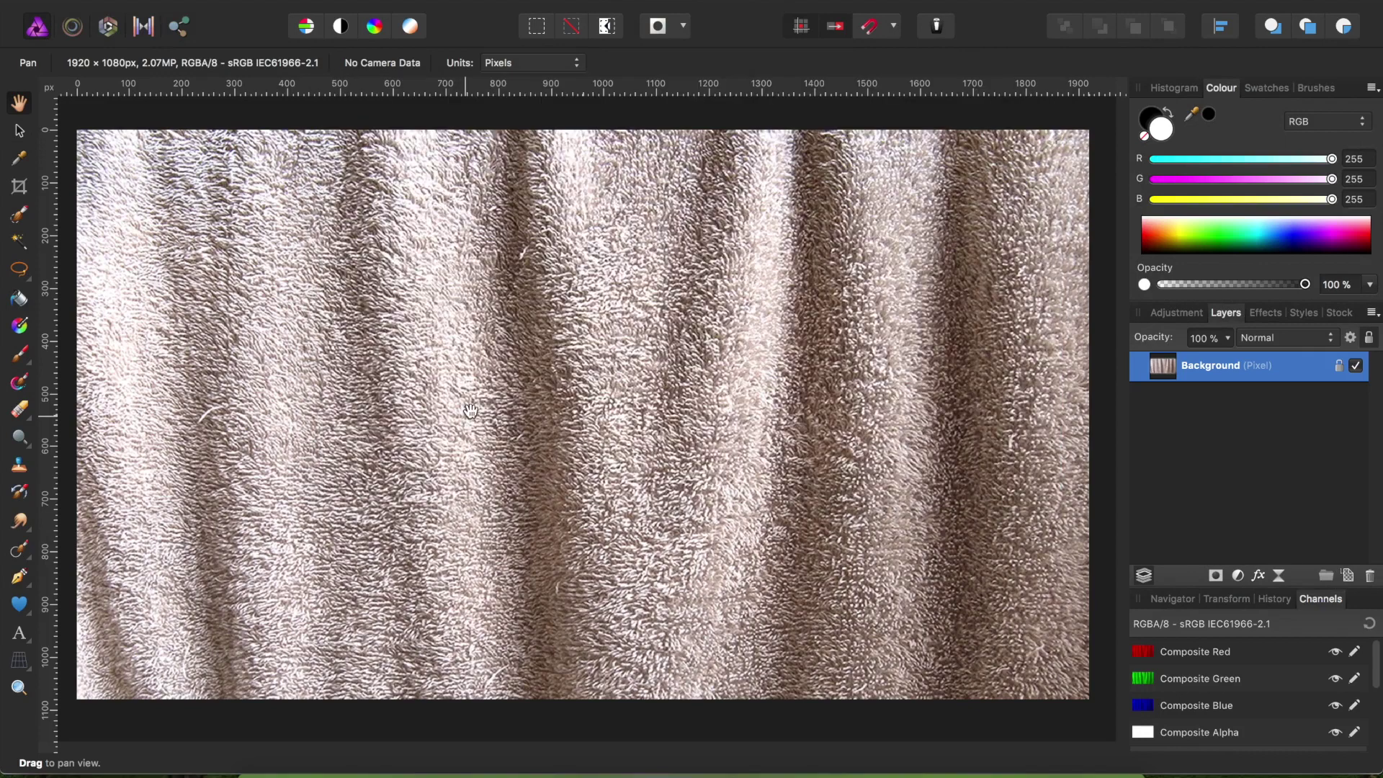
Add a Levels adjustment with Black Level at 15% and merge it into the photo
{"action": "left_click", "coordinate": [1172, 314]}
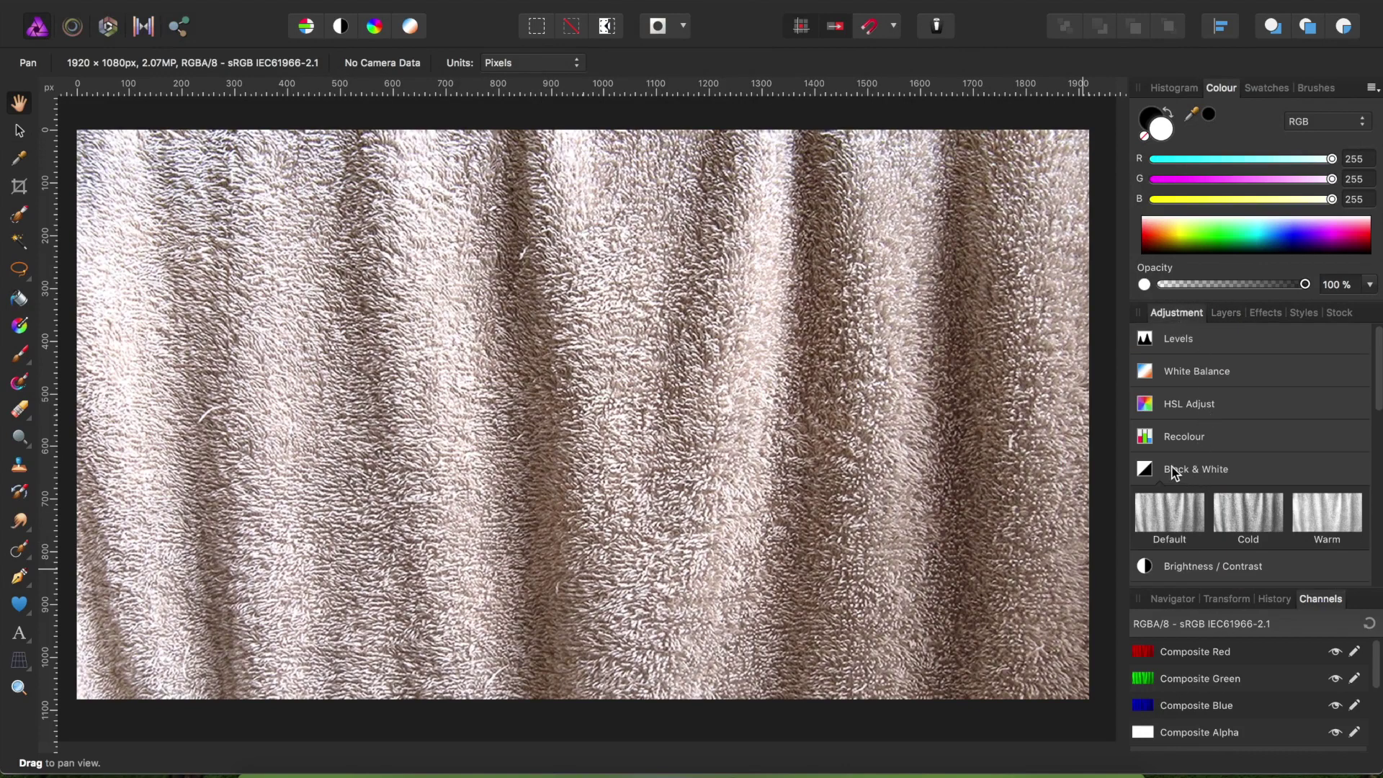
{"action": "left_click", "coordinate": [1156, 345]}
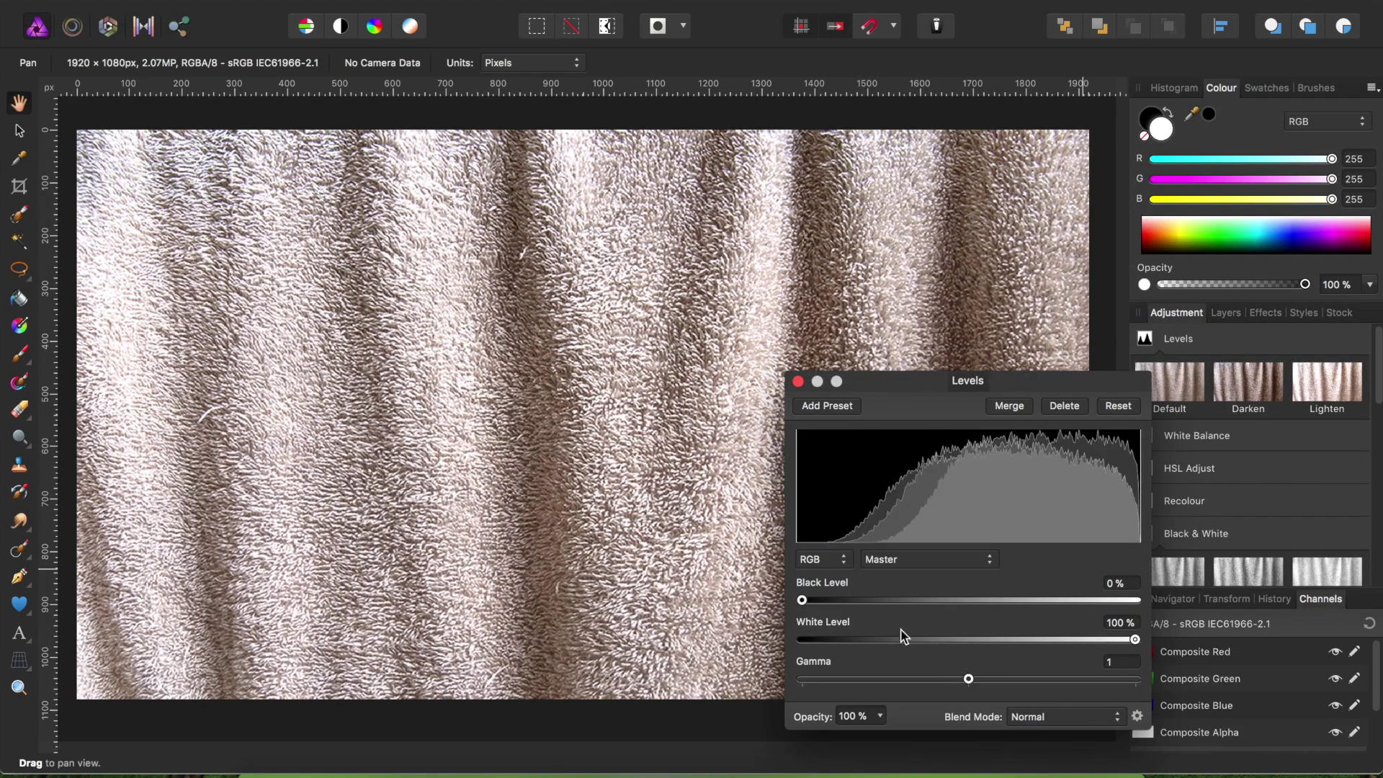
{"action": "left_click_drag", "start_coordinate": [806, 605], "coordinate": [854, 604]}
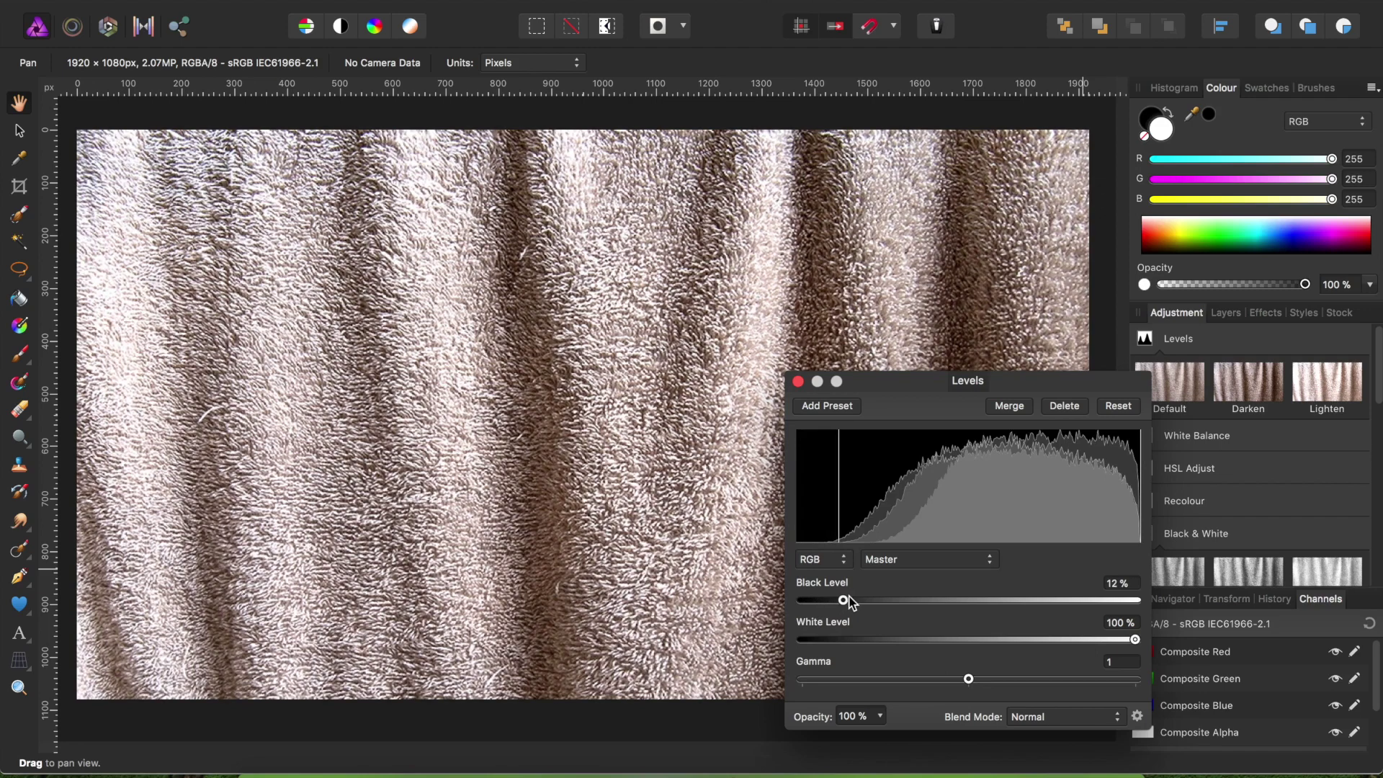
{"action": "left_click_drag", "start_coordinate": [851, 602], "coordinate": [859, 601]}
{"action": "left_click", "coordinate": [1010, 407]}
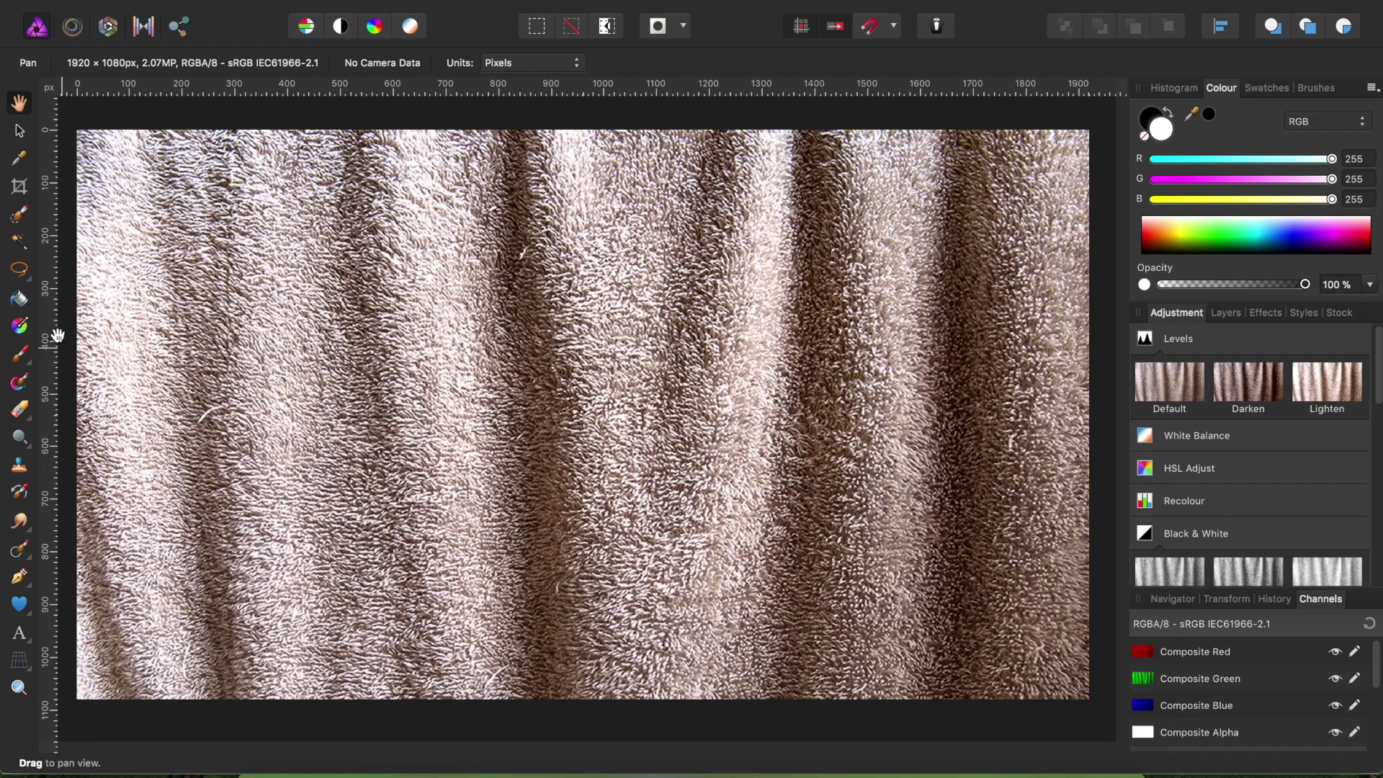
Place Artistic Text reading 'AFFINITY PHOTO' on the towel photo
{"action": "left_click", "coordinate": [18, 636]}
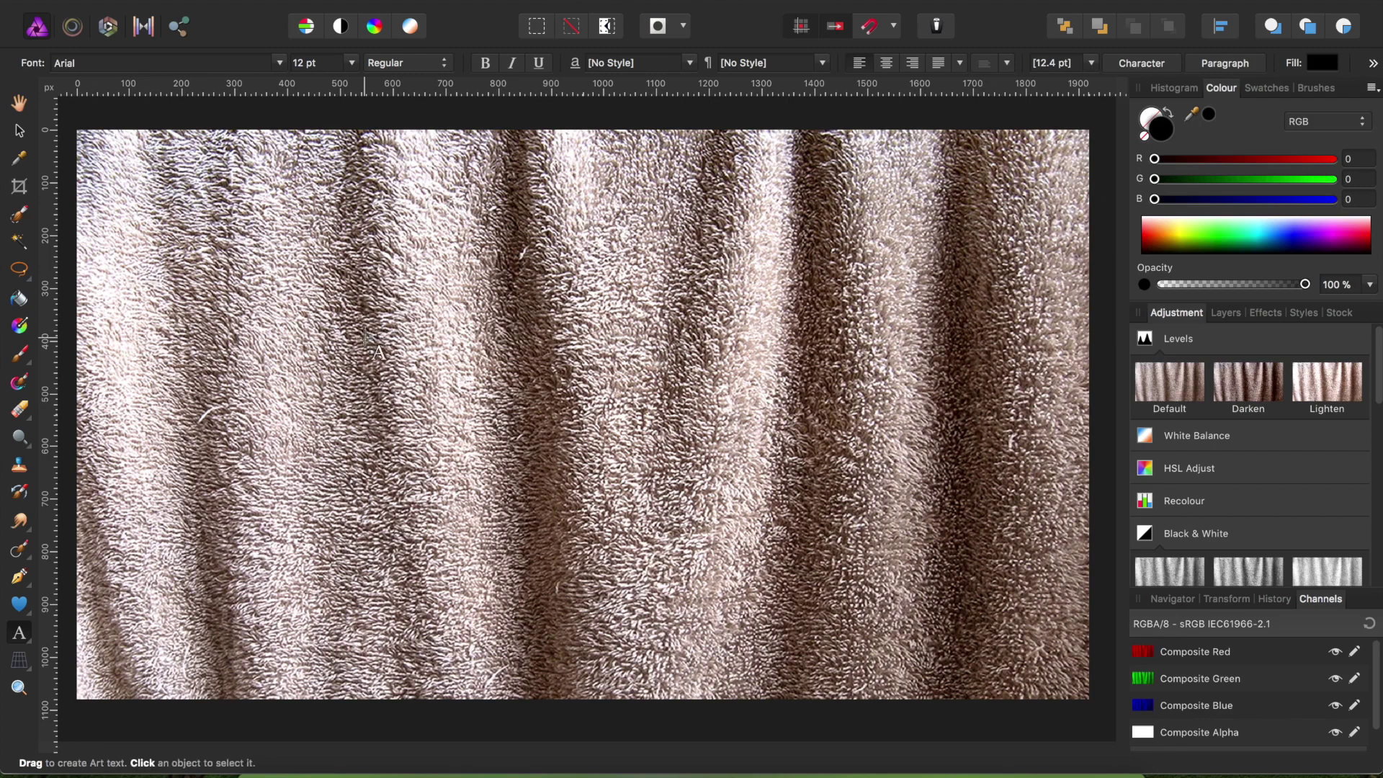
{"action": "left_click", "coordinate": [366, 337]}
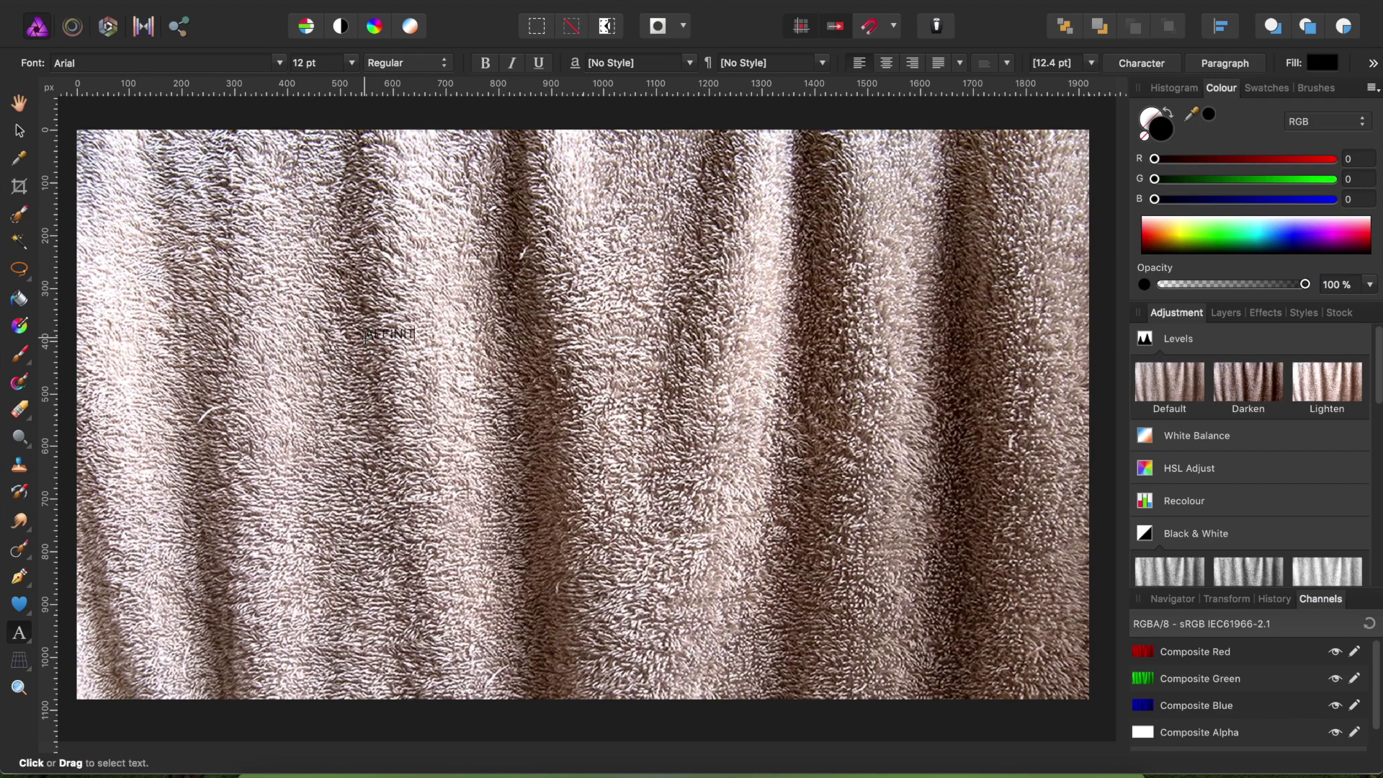
{"action": "type", "text": "AFFINITY PHOTO"}
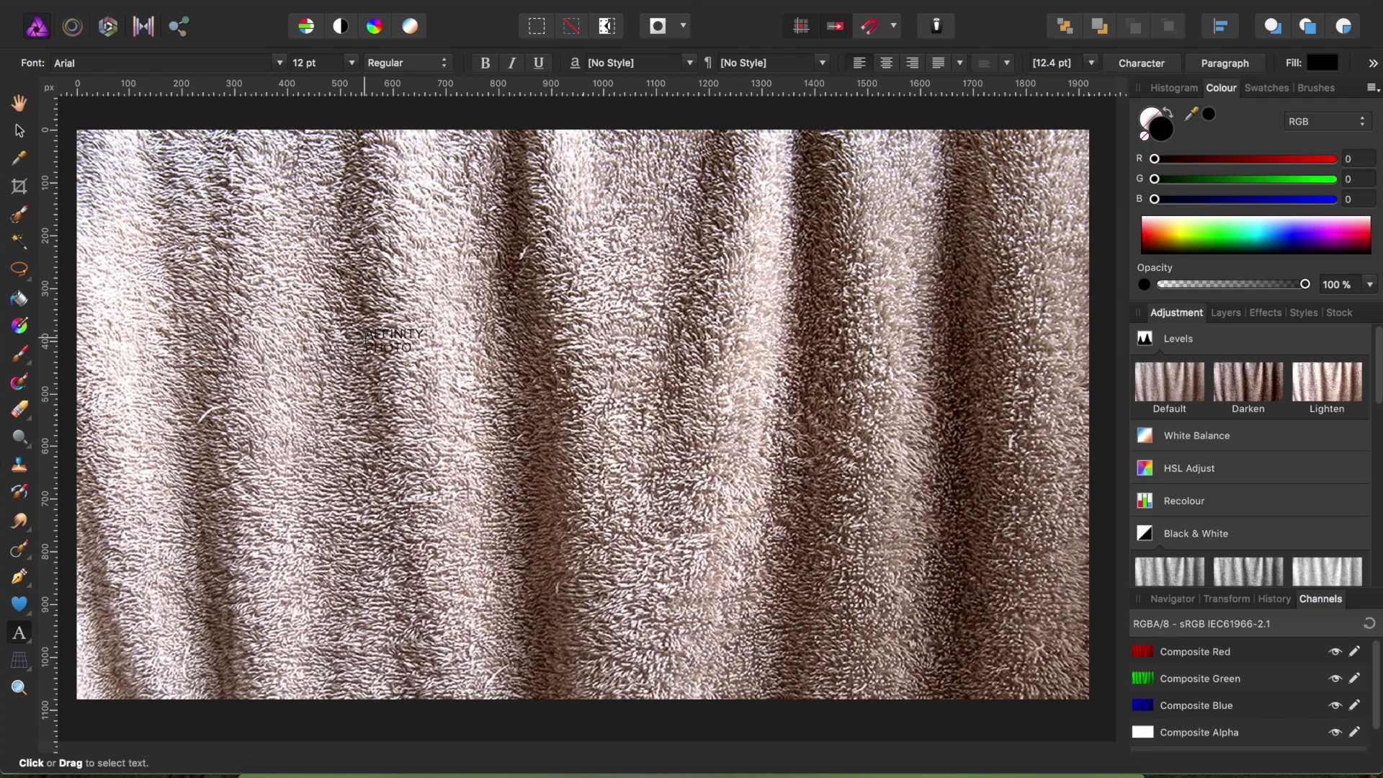
{"action": "key", "text": "Escape"}
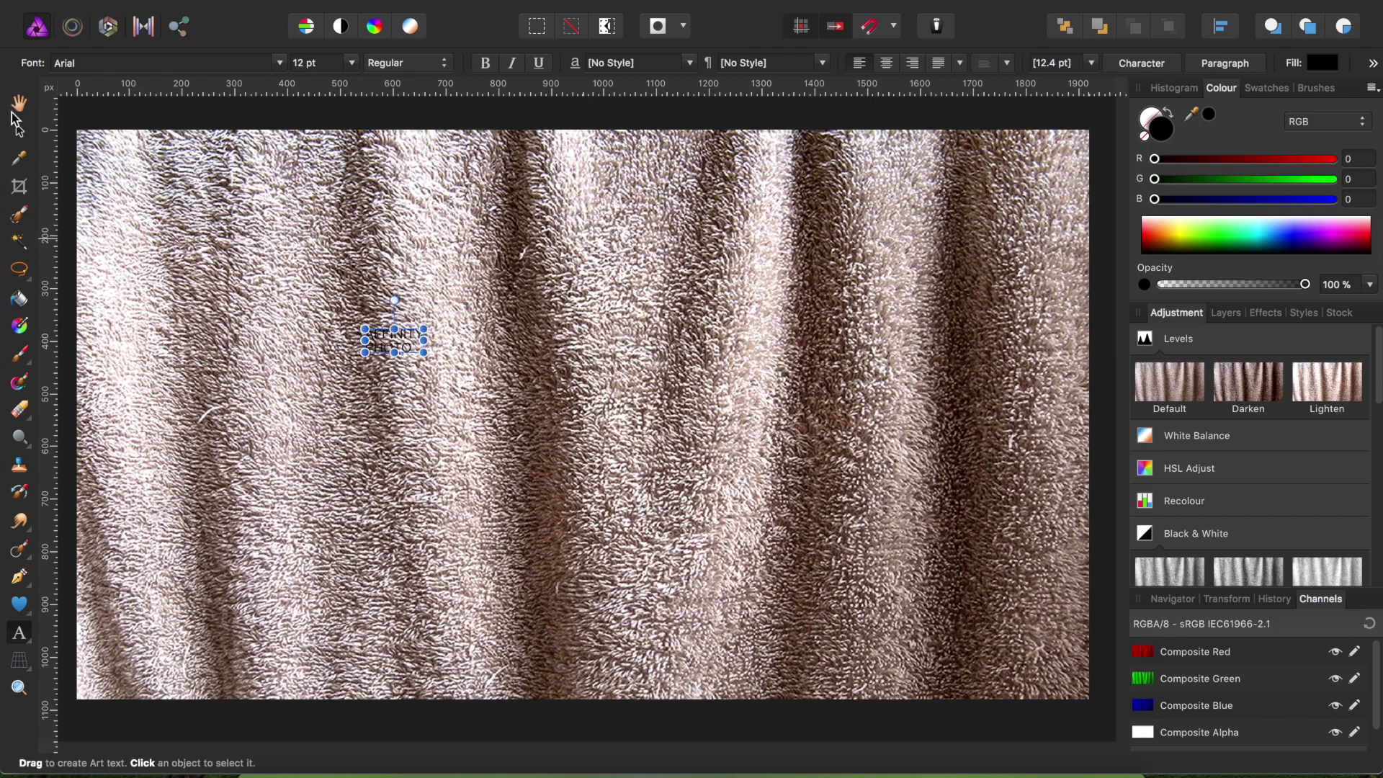
{"action": "left_click", "coordinate": [18, 132]}
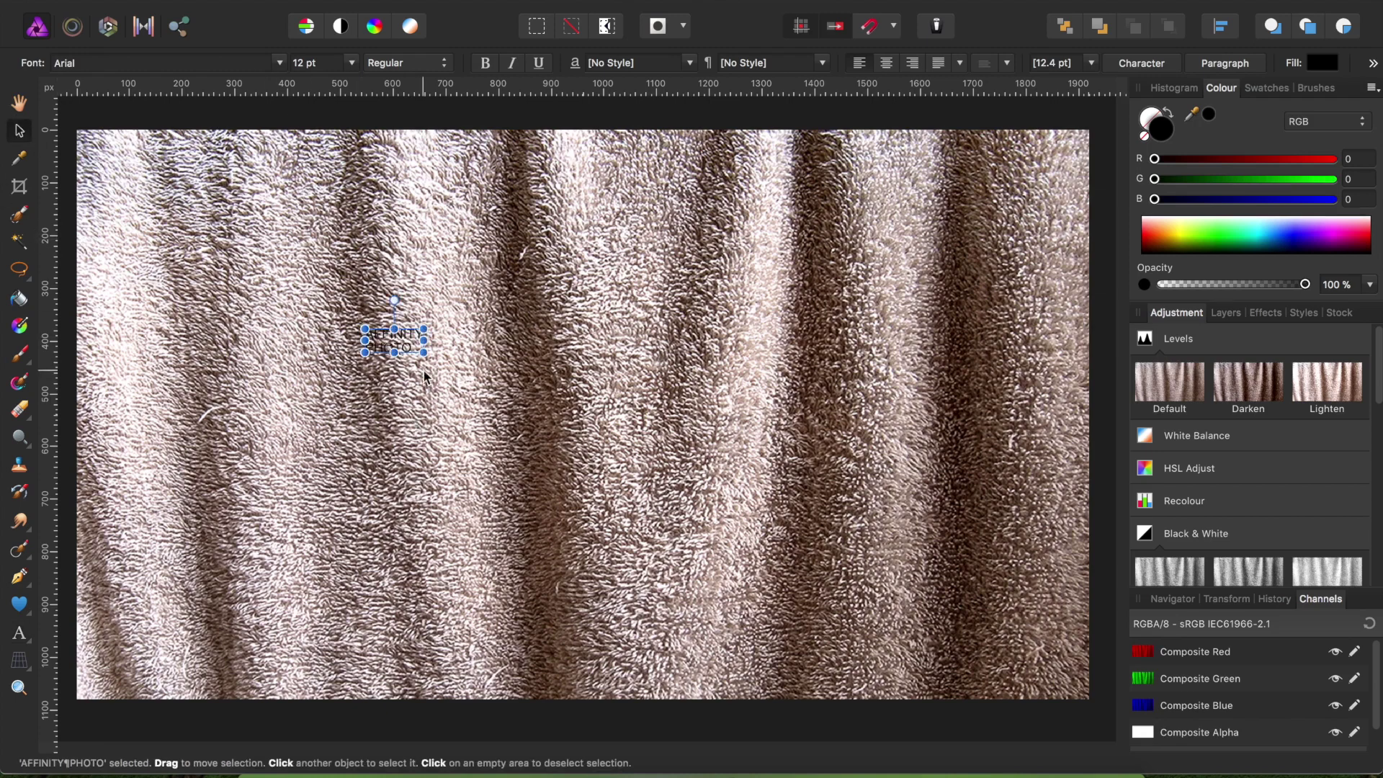
Enlarge the AFFINITY PHOTO text to bold Arial 119.2 pt, centred on the towel
{"action": "left_click_drag", "start_coordinate": [424, 351], "coordinate": [853, 572]}
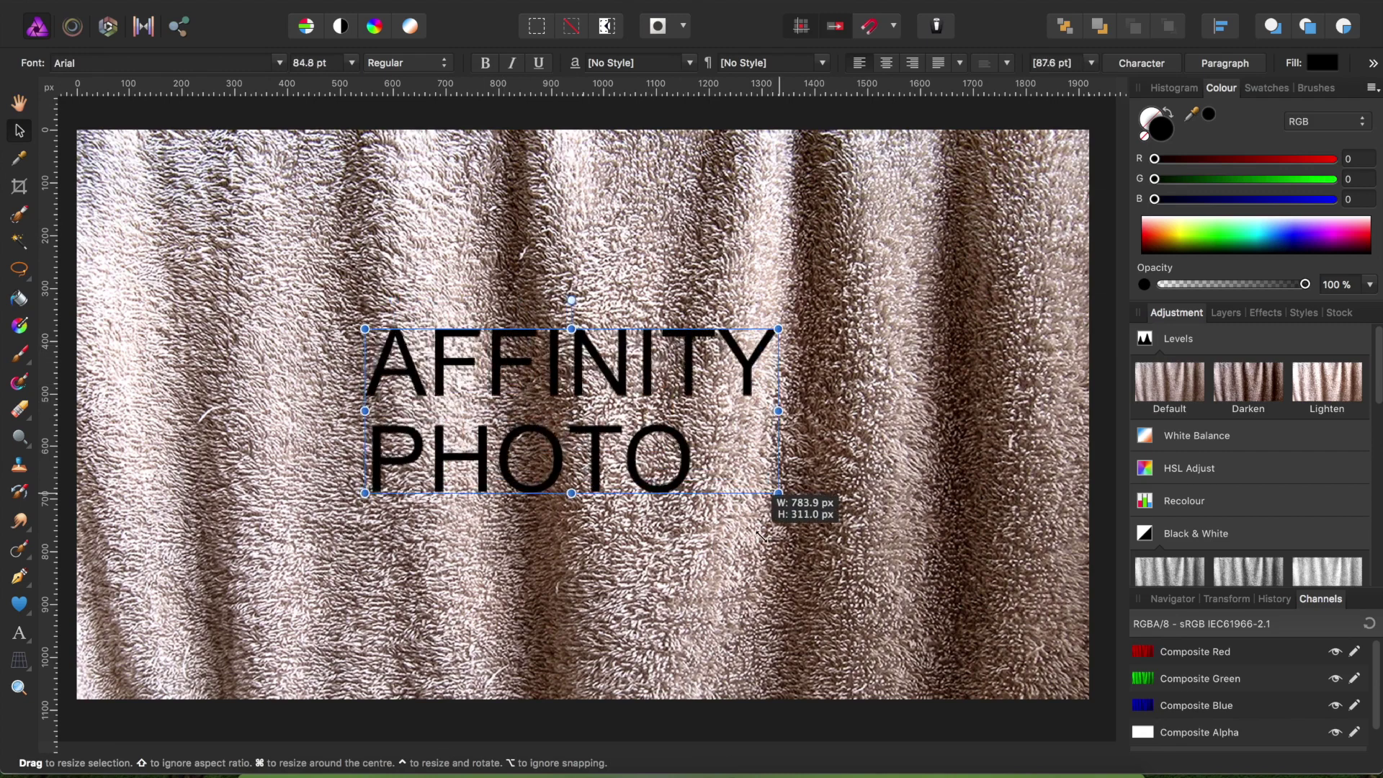
{"action": "mouse_move", "coordinate": [630, 346]}
{"action": "left_mouse_down"}
{"action": "mouse_move", "coordinate": [720, 373]}
{"action": "mouse_move", "coordinate": [730, 359]}
{"action": "left_mouse_up"}
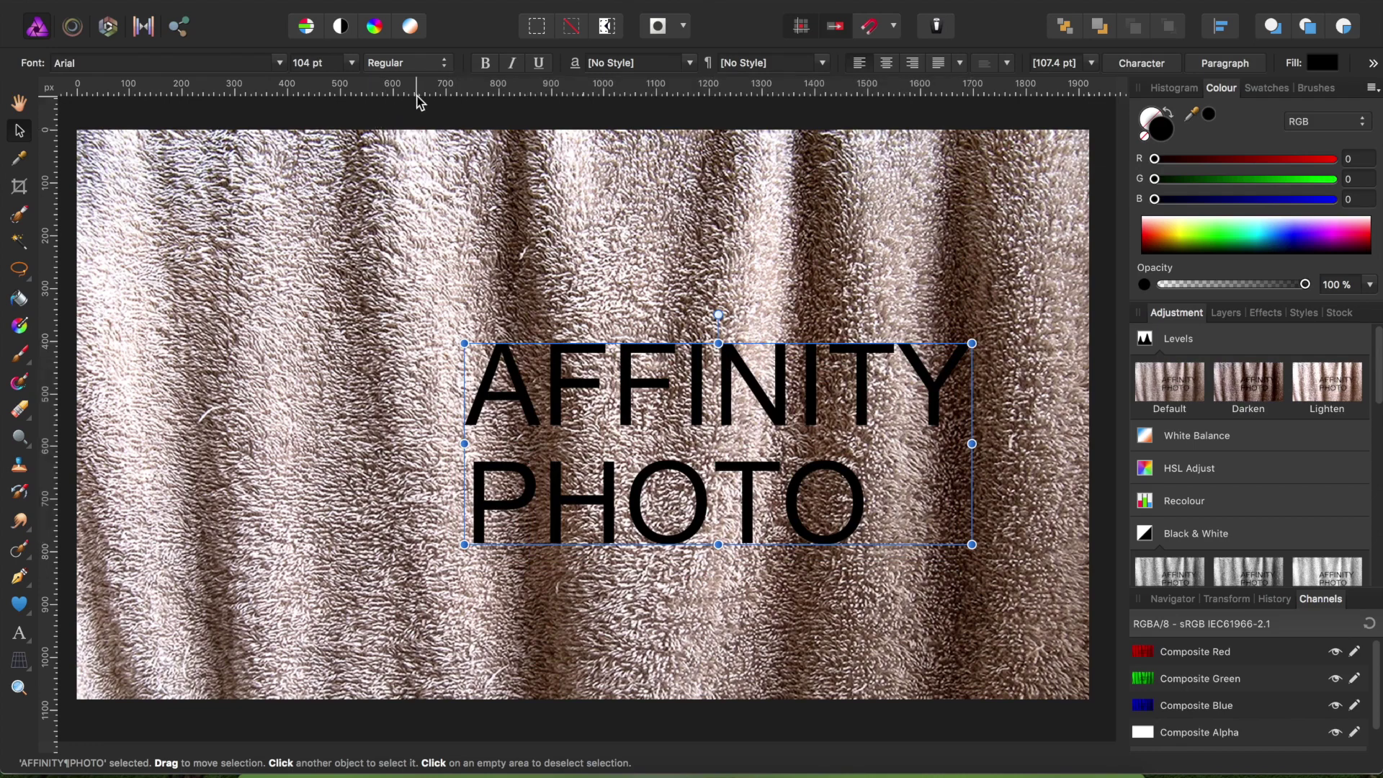
{"action": "left_click", "coordinate": [413, 65]}
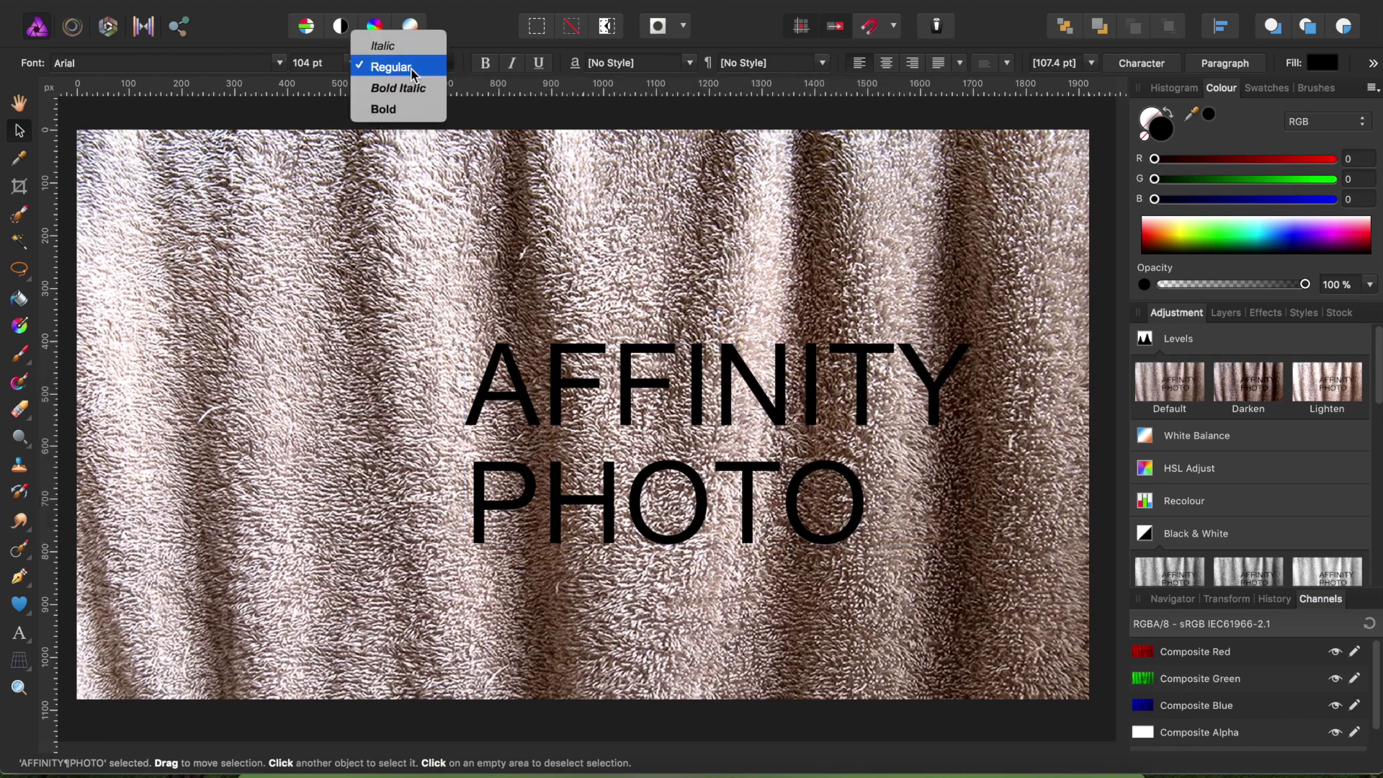
{"action": "left_click", "coordinate": [393, 108]}
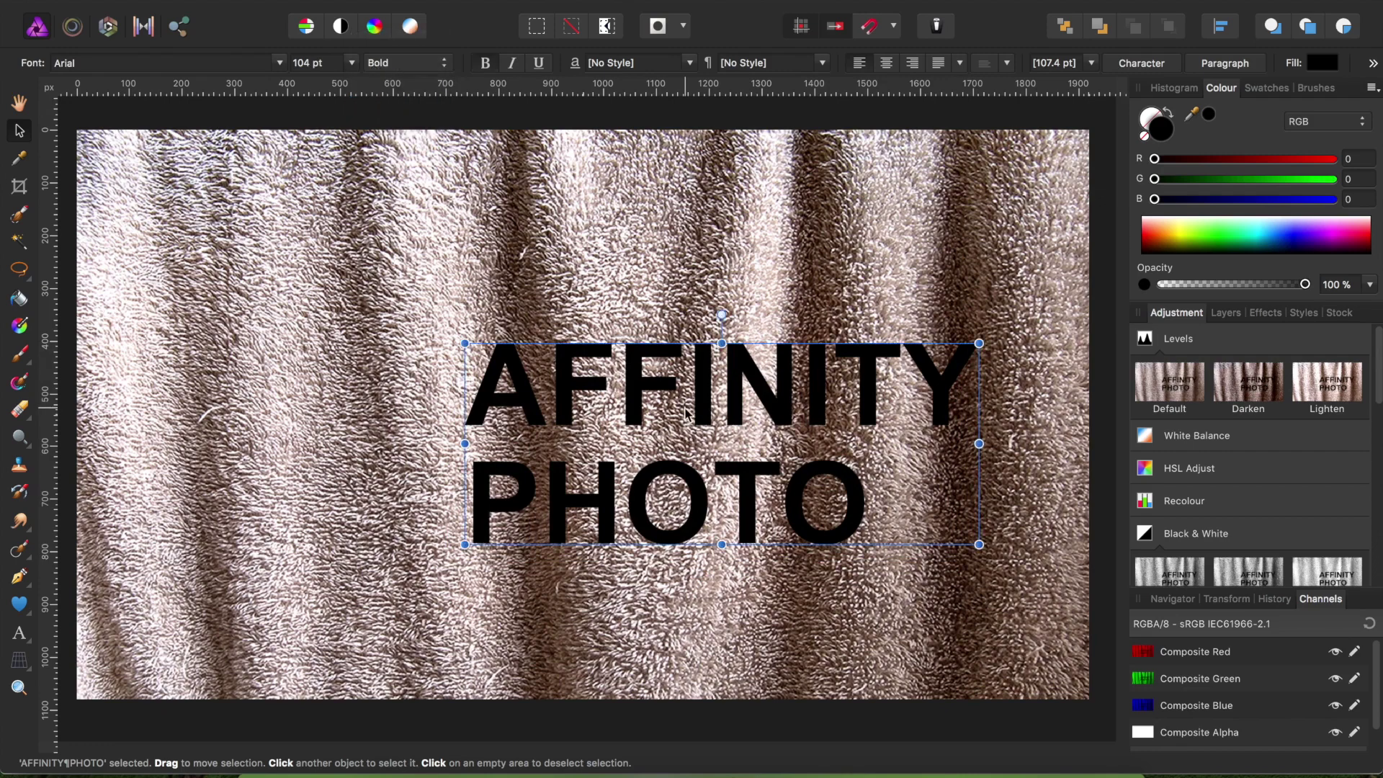
{"action": "left_click_drag", "start_coordinate": [465, 343], "coordinate": [442, 310]}
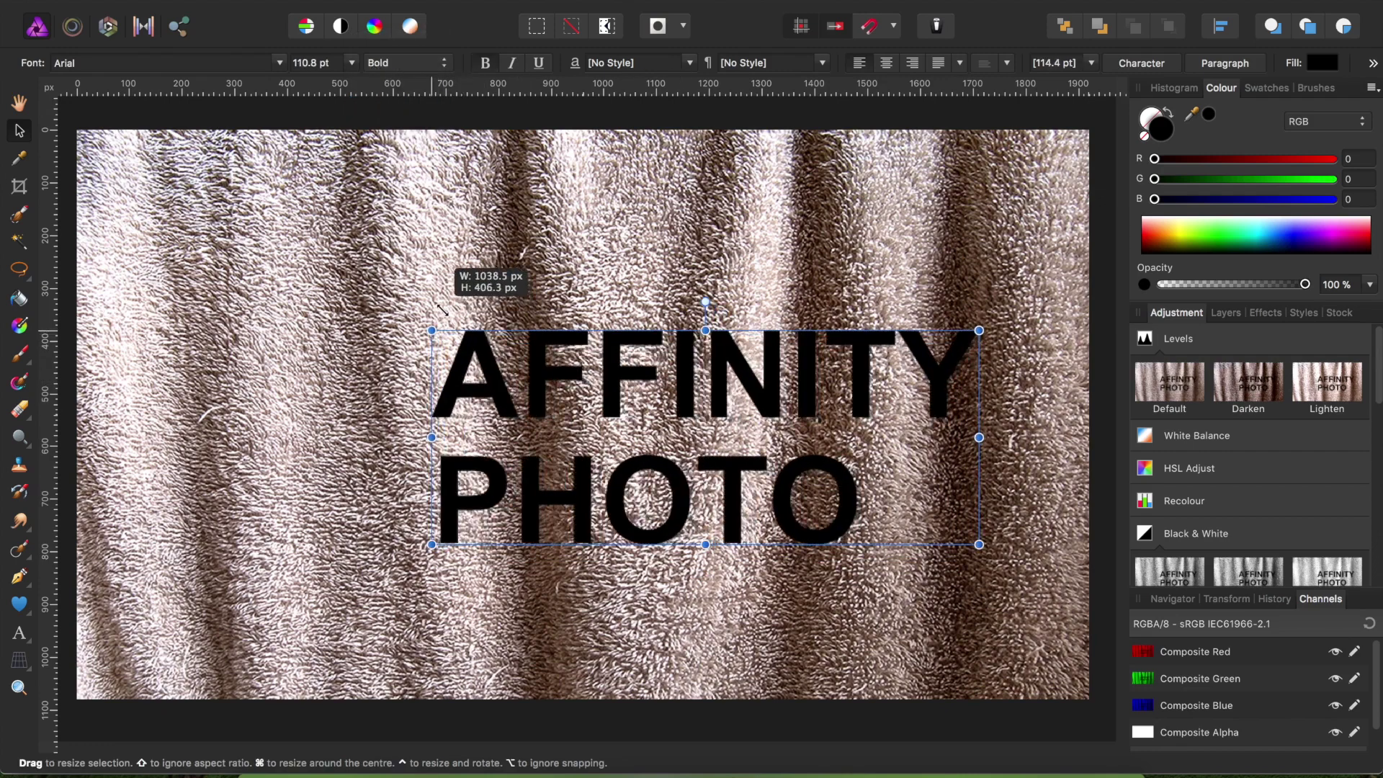
{"action": "left_click_drag", "start_coordinate": [706, 330], "coordinate": [705, 316]}
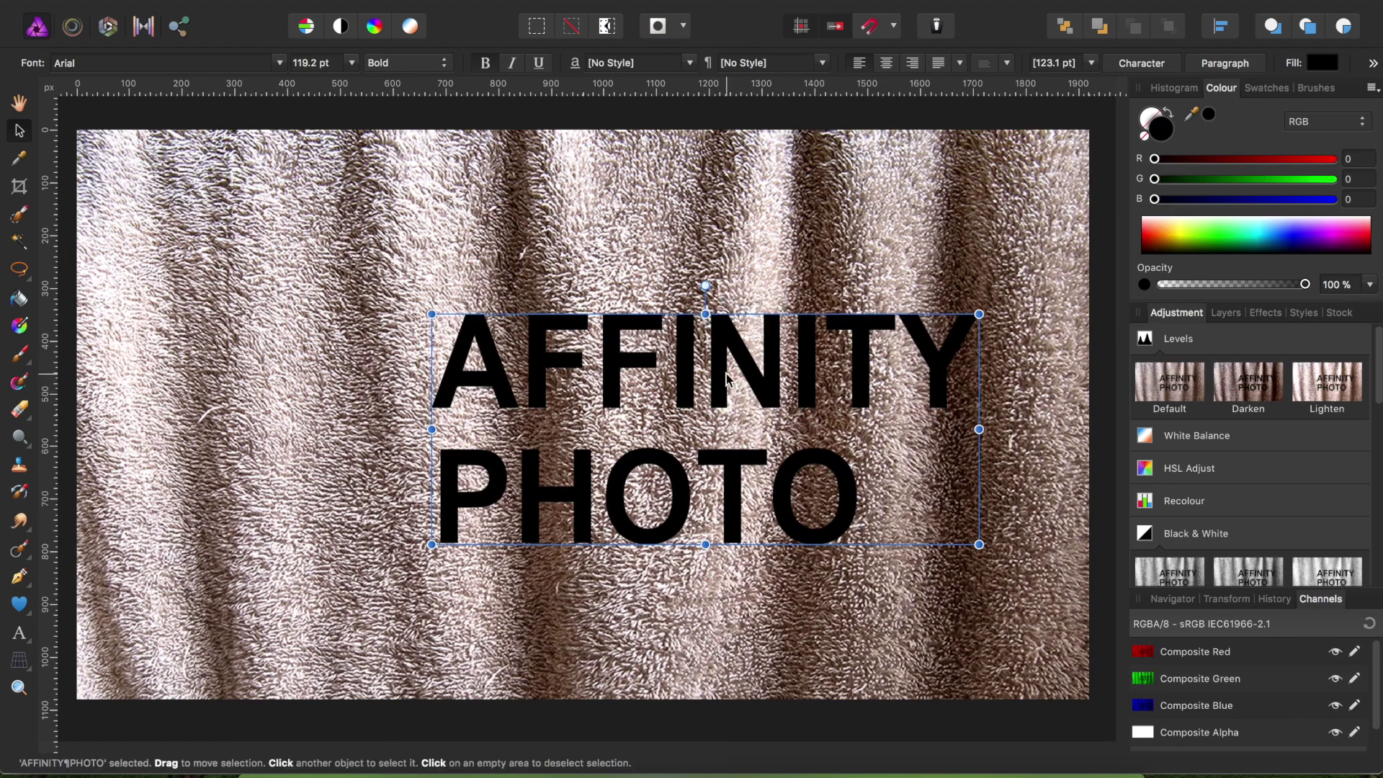
{"action": "mouse_move", "coordinate": [723, 376]}
{"action": "left_mouse_down"}
{"action": "mouse_move", "coordinate": [735, 370]}
{"action": "mouse_move", "coordinate": [684, 351]}
{"action": "left_mouse_up"}
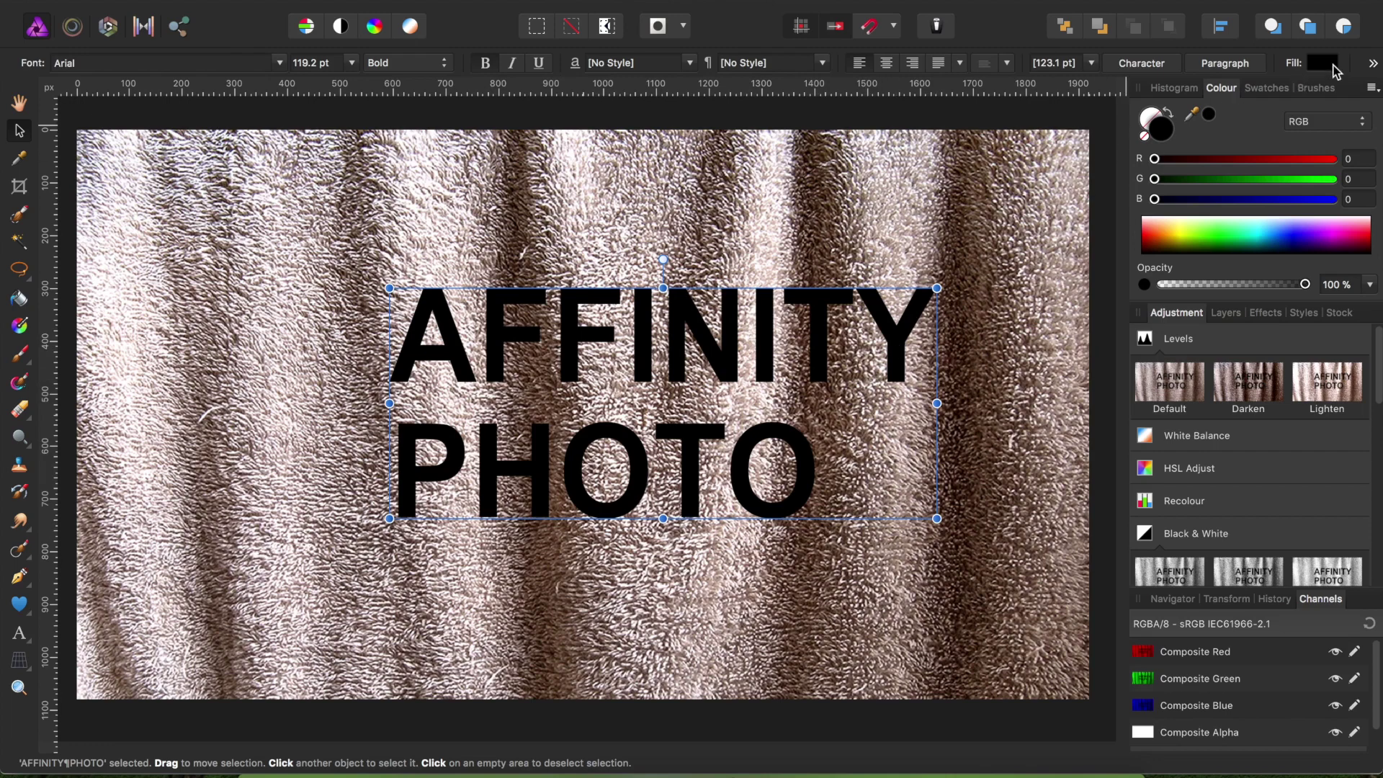
Give the AFFINITY PHOTO text a blue fill (RGB 27, 170, 220)
{"action": "left_click", "coordinate": [1324, 64]}
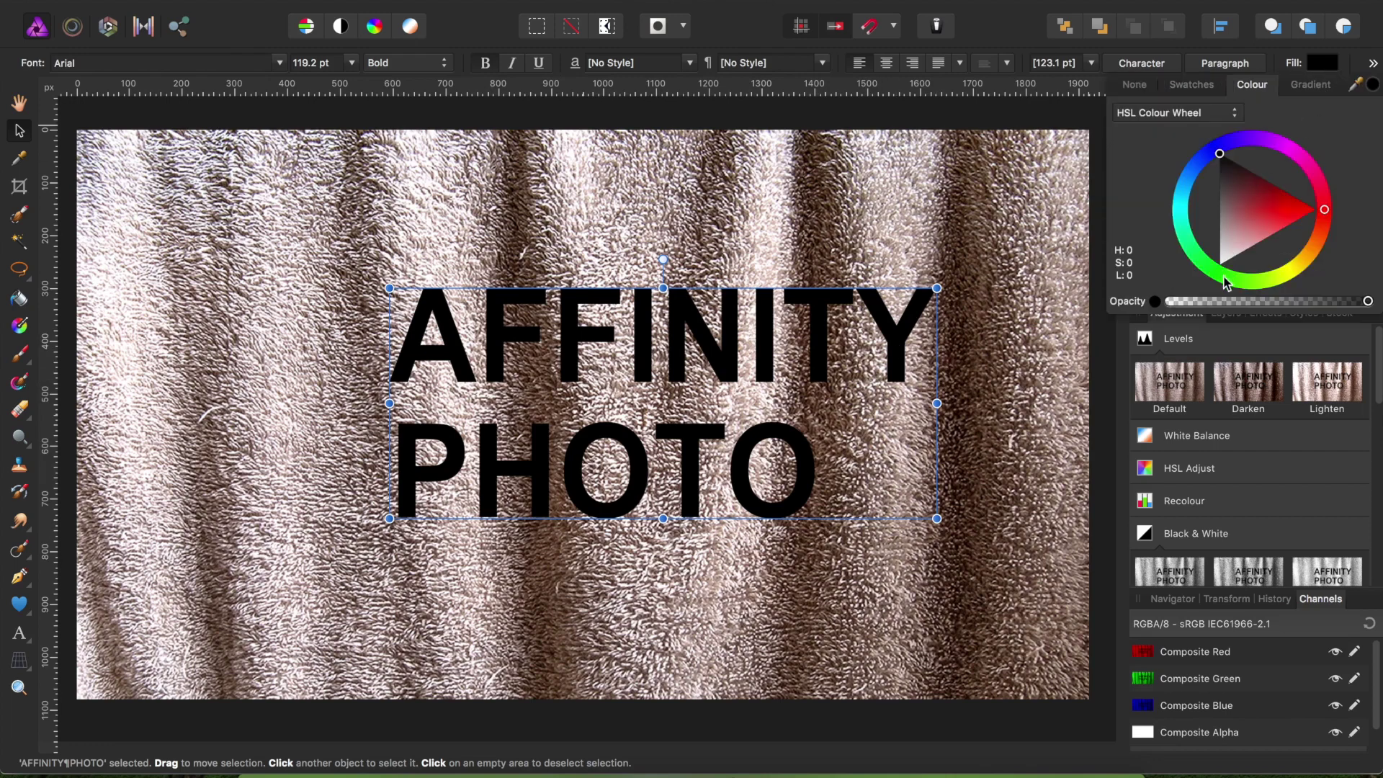
{"action": "mouse_move", "coordinate": [1260, 231]}
{"action": "left_mouse_down"}
{"action": "mouse_move", "coordinate": [1277, 202]}
{"action": "mouse_move", "coordinate": [1292, 206]}
{"action": "mouse_move", "coordinate": [1233, 161]}
{"action": "left_mouse_up"}
{"action": "mouse_move", "coordinate": [1323, 209]}
{"action": "left_mouse_down"}
{"action": "mouse_move", "coordinate": [1198, 264]}
{"action": "mouse_move", "coordinate": [1196, 162]}
{"action": "mouse_move", "coordinate": [1182, 190]}
{"action": "mouse_move", "coordinate": [1210, 216]}
{"action": "mouse_move", "coordinate": [1211, 202]}
{"action": "left_mouse_up"}
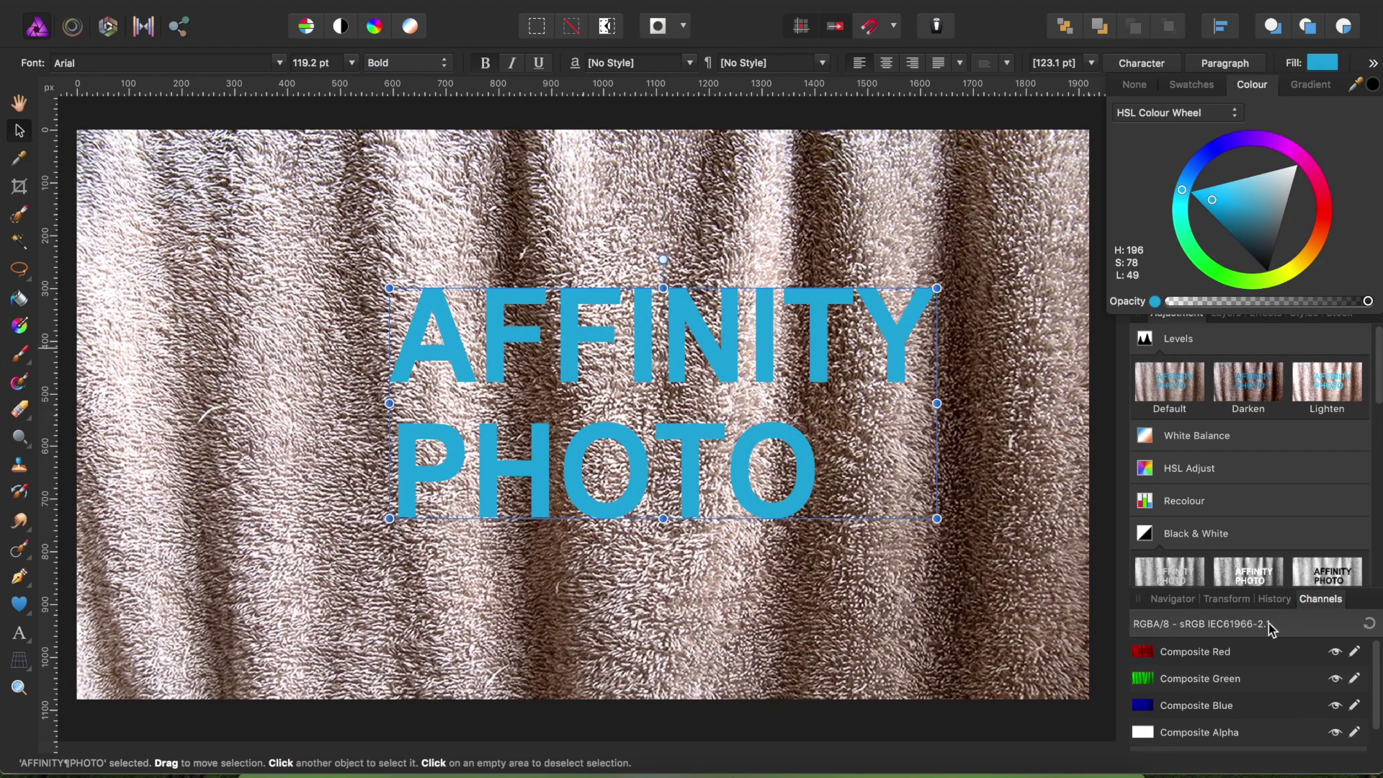
{"action": "left_click", "coordinate": [1174, 337]}
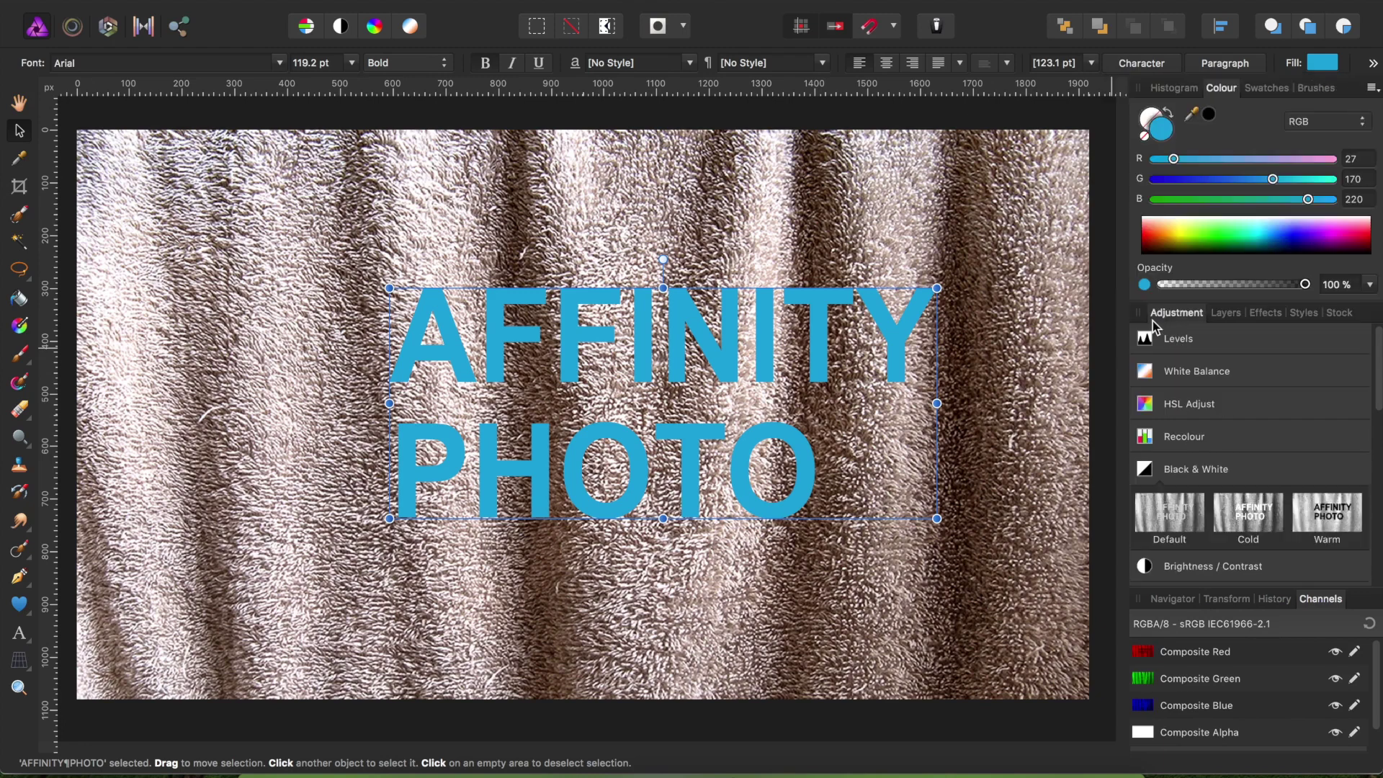
{"action": "left_click", "coordinate": [1225, 313]}
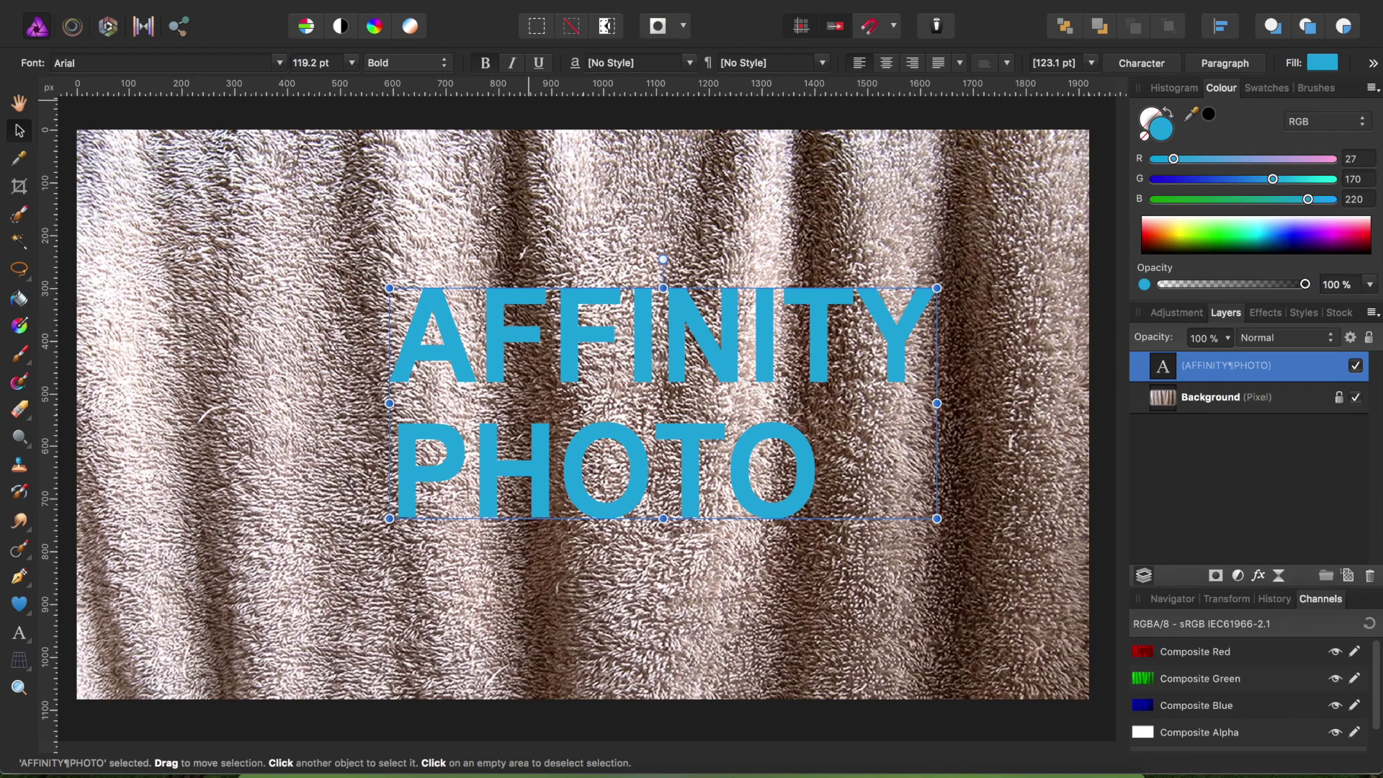
{"action": "left_click", "coordinate": [504, 0]}
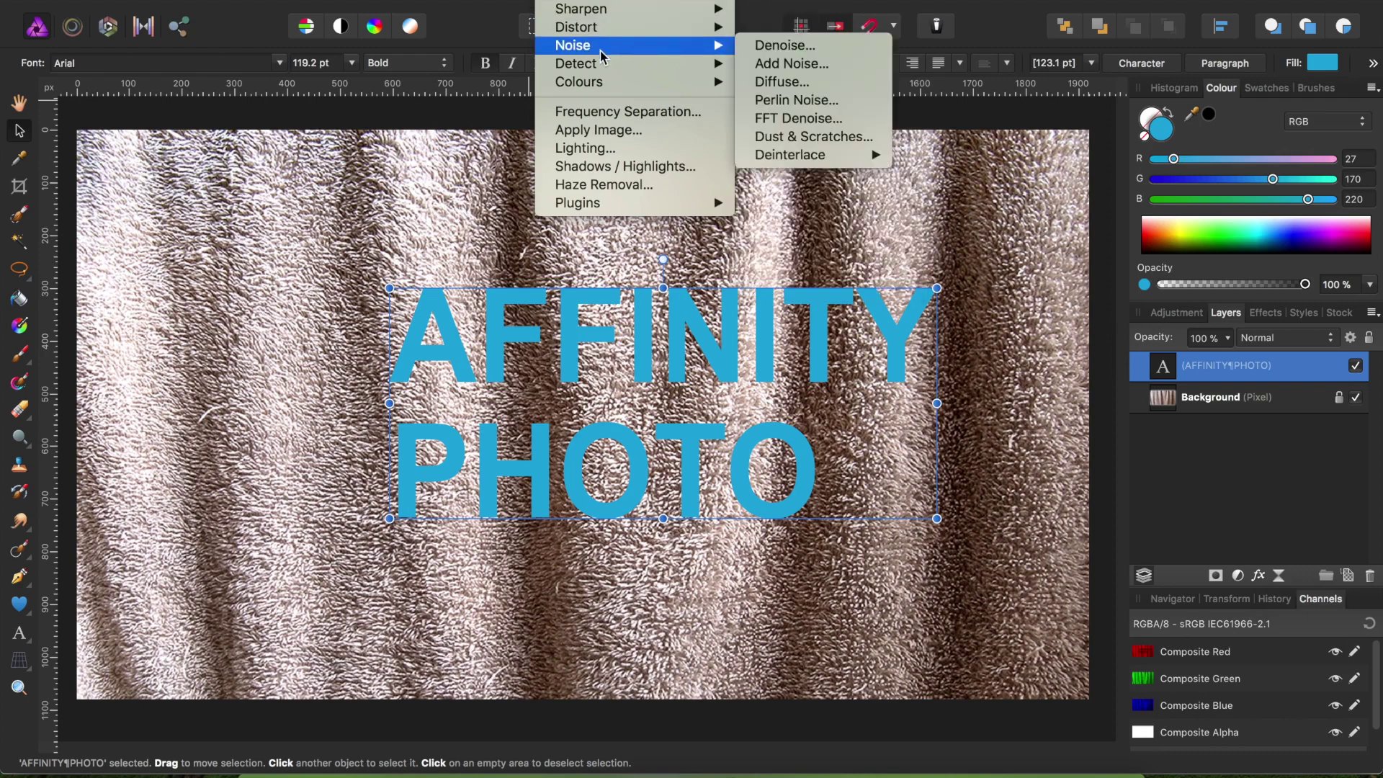
{"action": "mouse_move", "coordinate": [605, 27]}
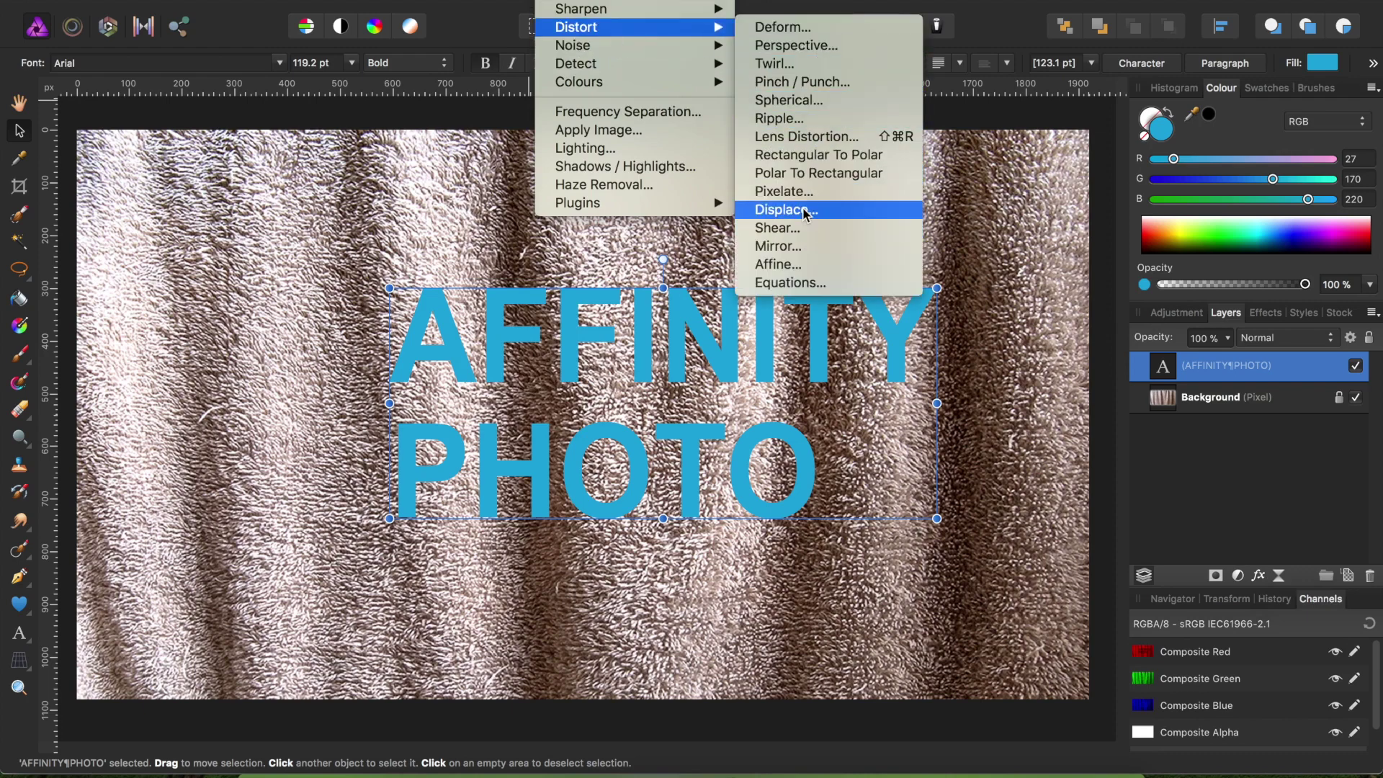
Apply a 5.7 px Displace filter to the text, mapped from the layers beneath
{"action": "left_click", "coordinate": [828, 209]}
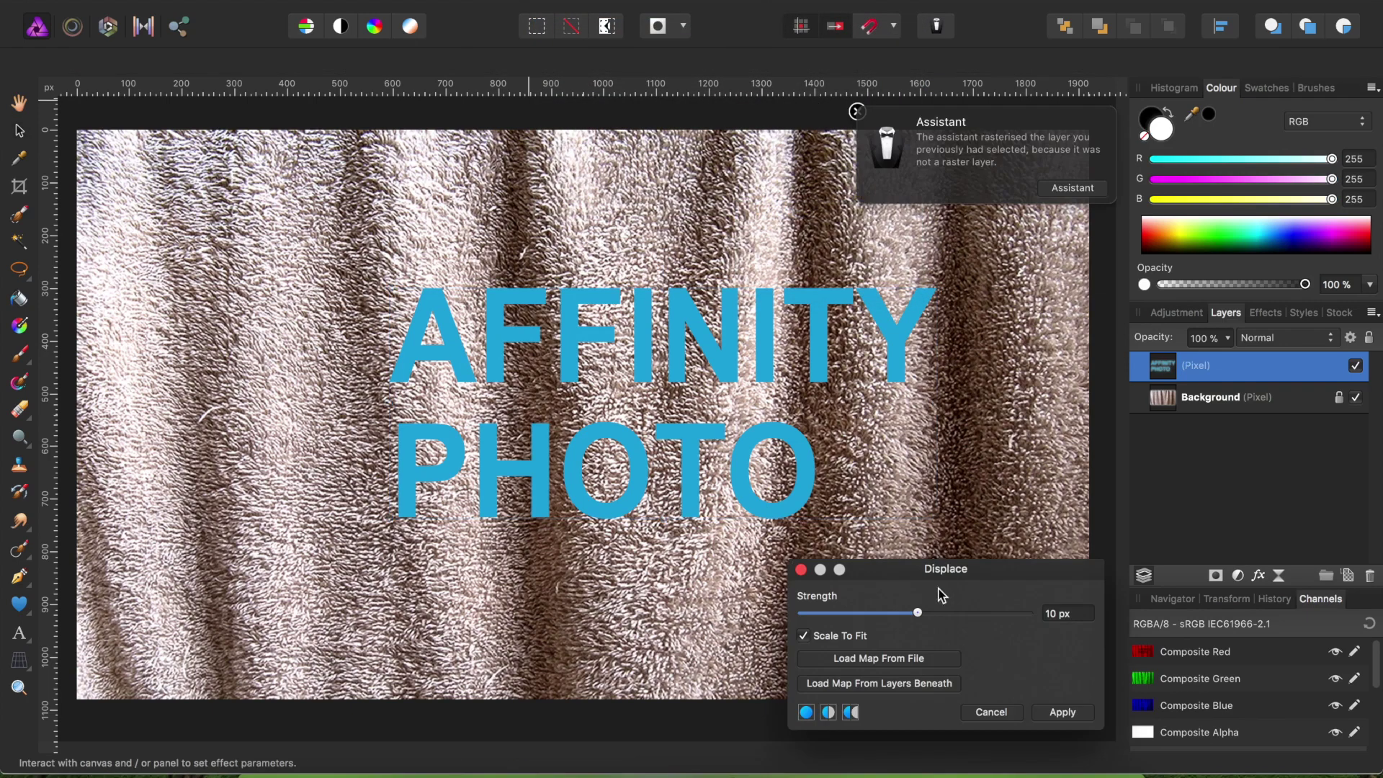
{"action": "left_click", "coordinate": [909, 686]}
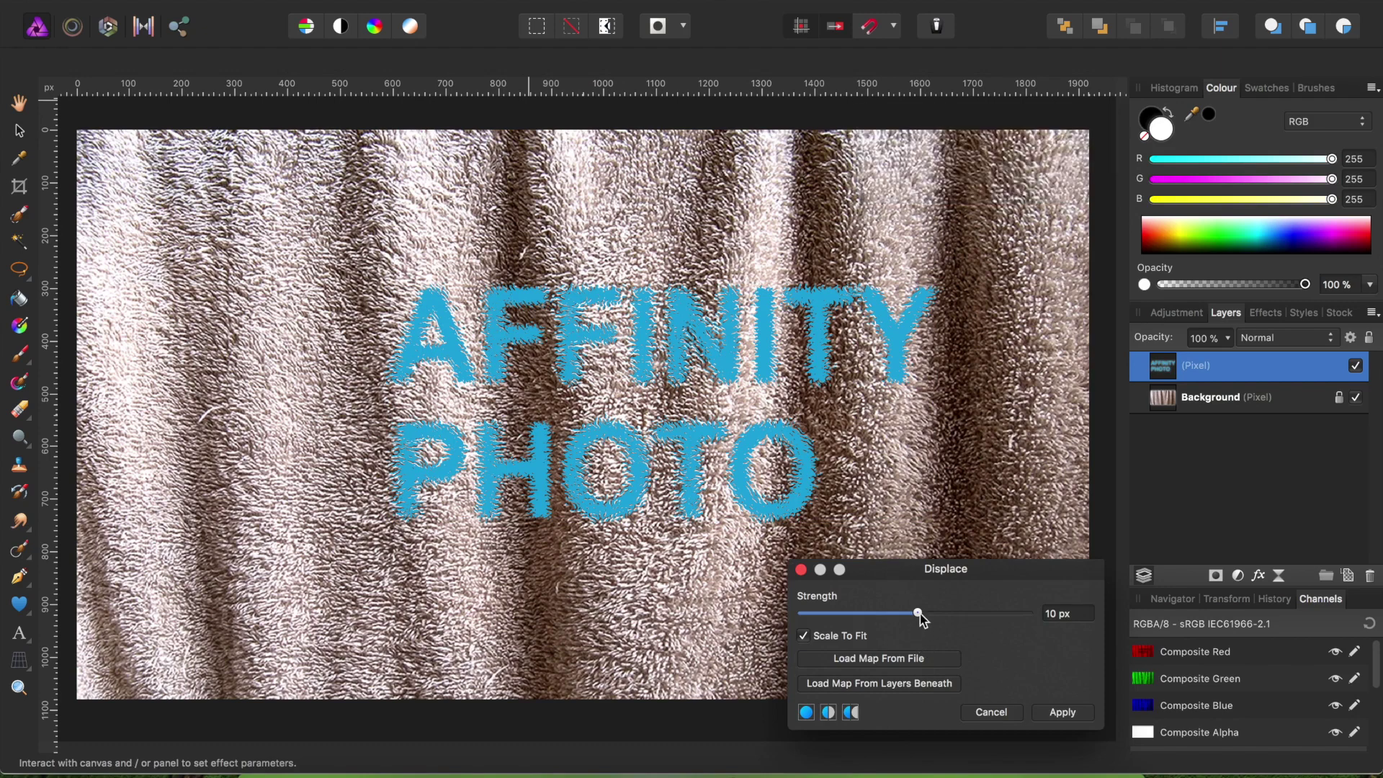
{"action": "left_click_drag", "start_coordinate": [919, 614], "coordinate": [920, 614]}
{"action": "left_click", "coordinate": [1061, 712]}
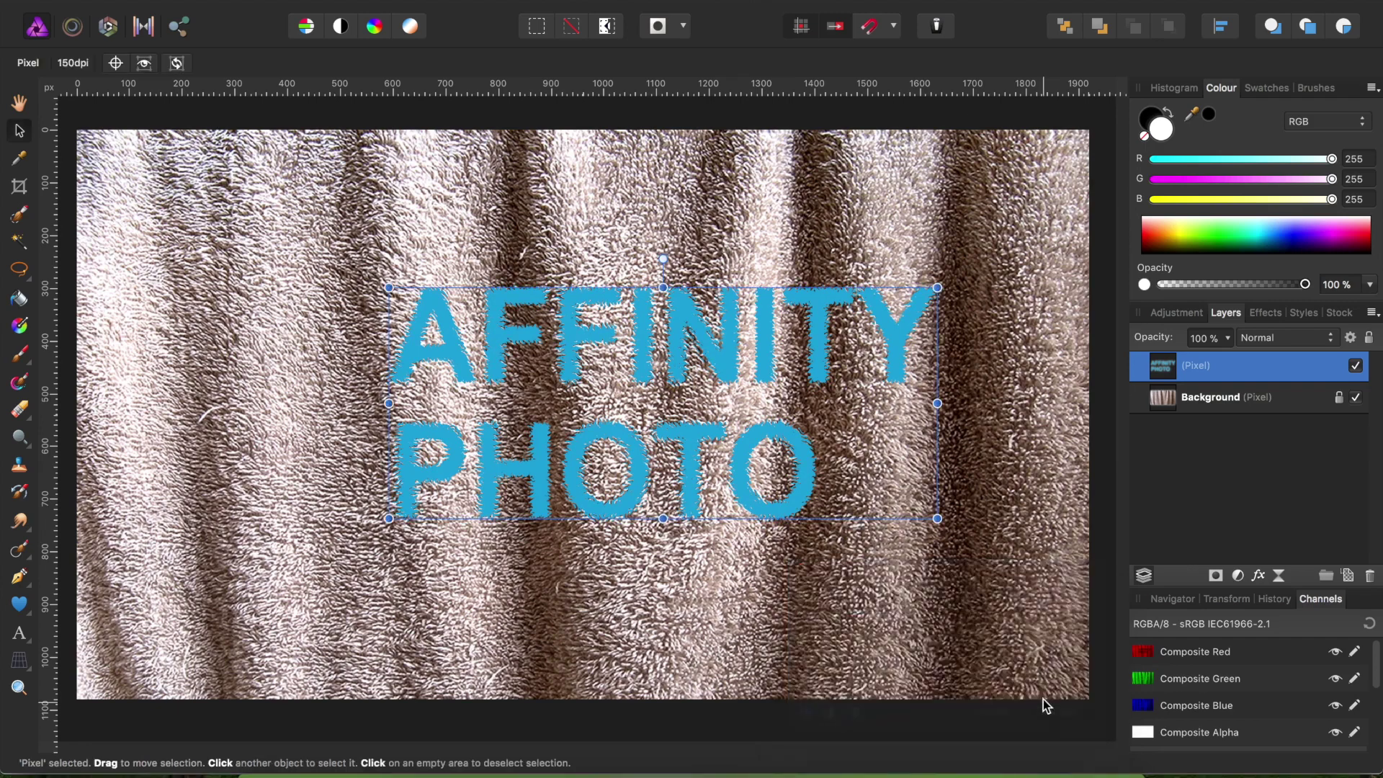
Set the text layer to Multiply and add a Pillow Bevel / Emboss at 3.5 px radius
{"action": "left_click", "coordinate": [1273, 338]}
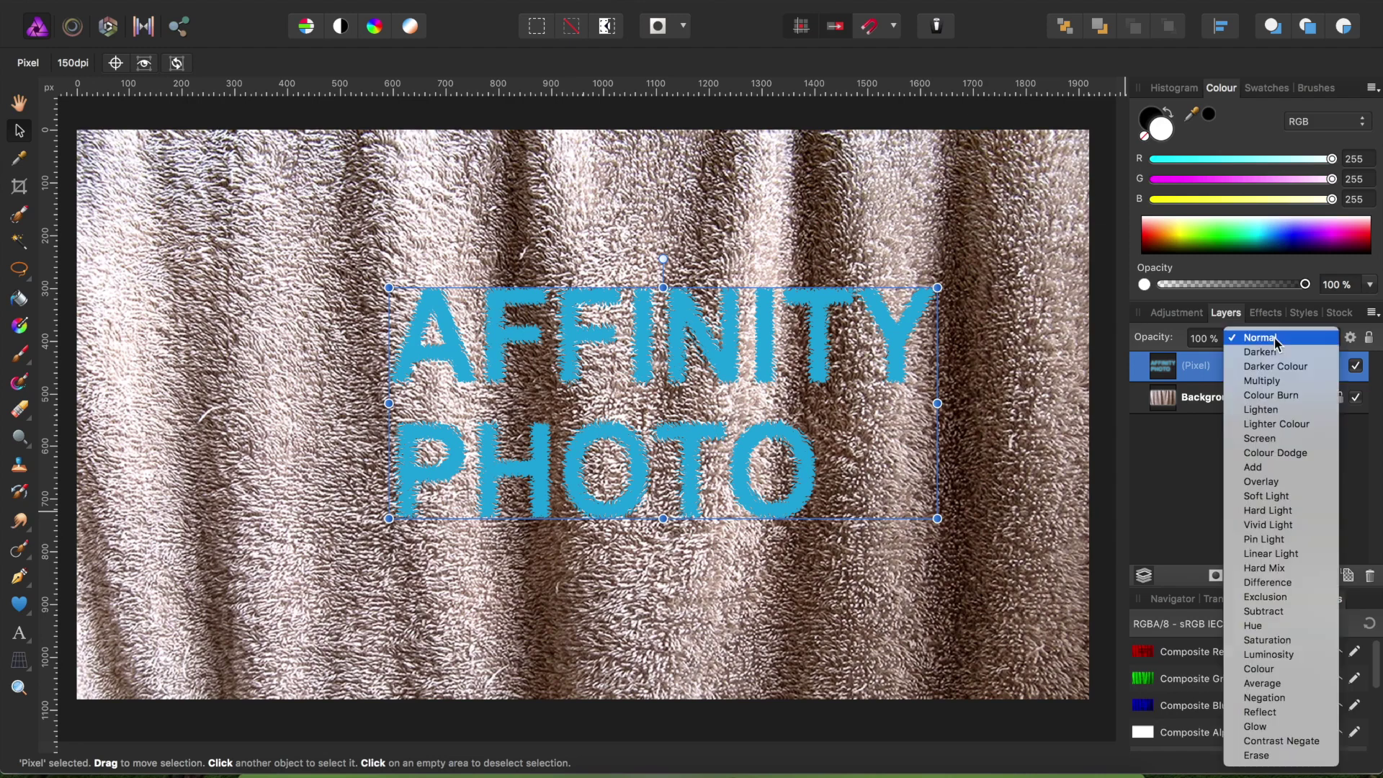
{"action": "left_click", "coordinate": [1274, 381]}
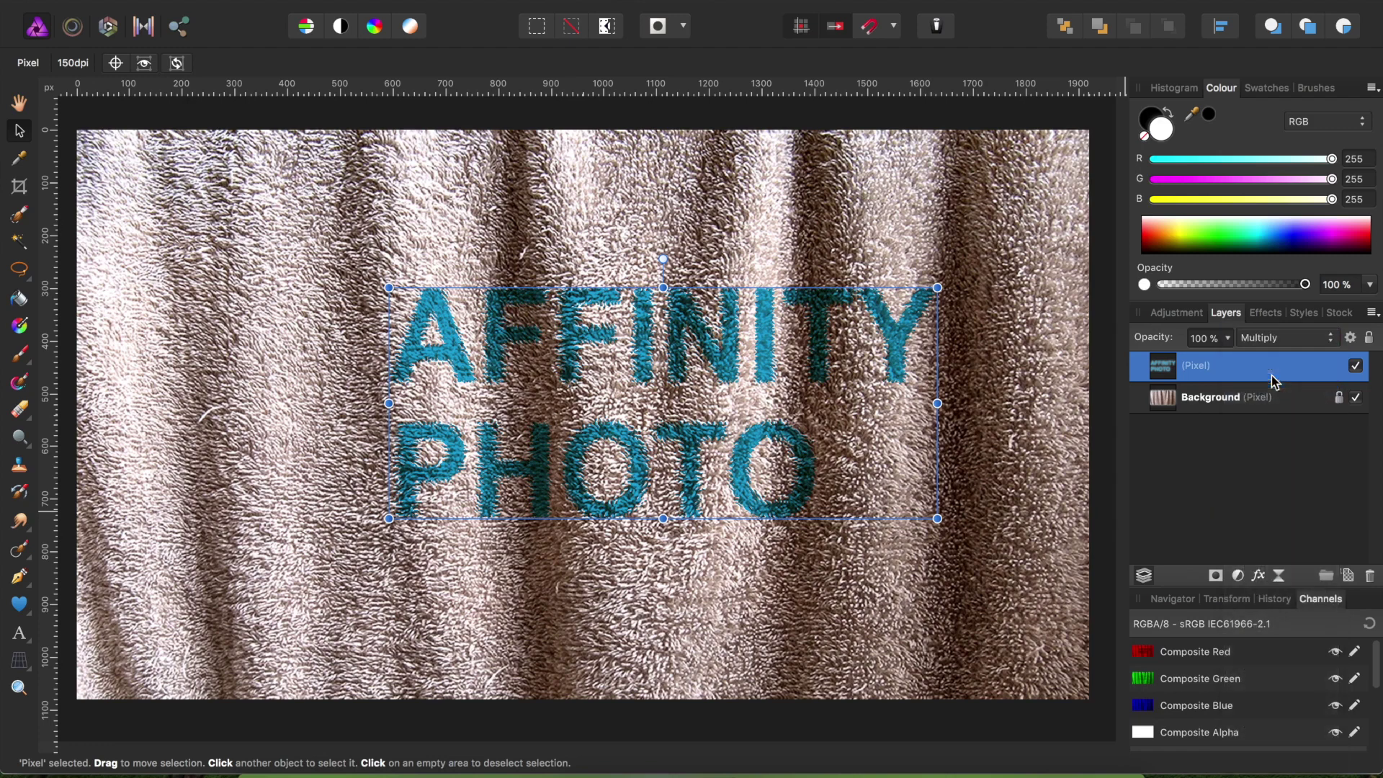
{"action": "left_click", "coordinate": [1260, 576]}
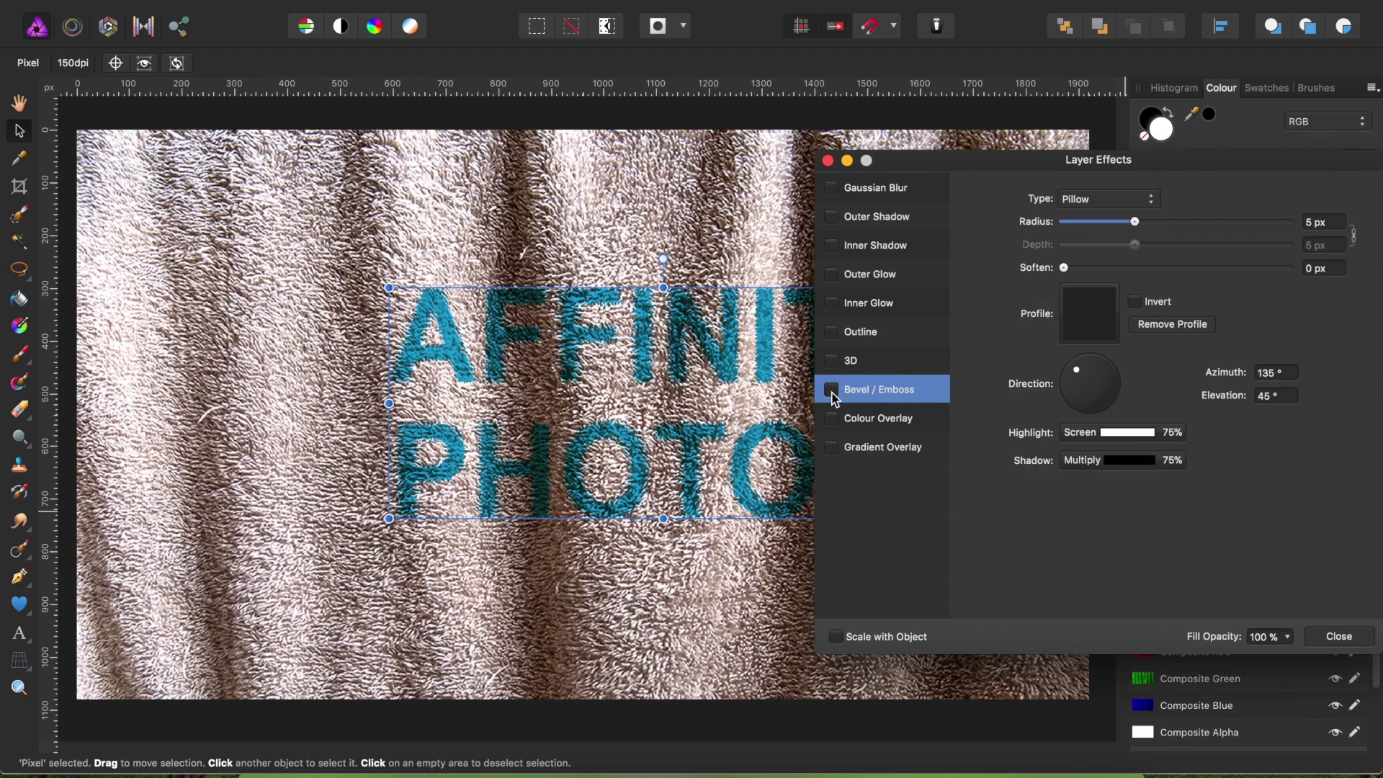
{"action": "left_click", "coordinate": [832, 391]}
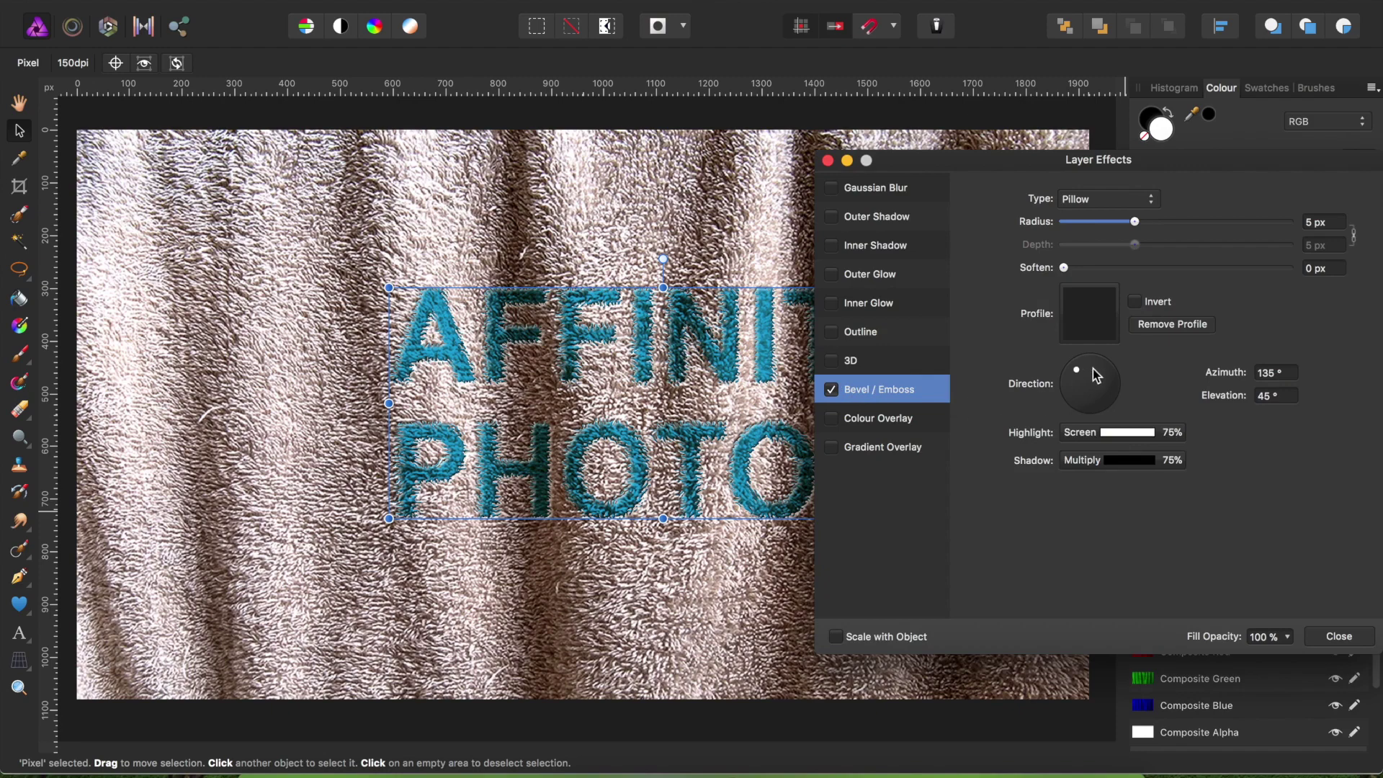
{"action": "left_click_drag", "start_coordinate": [1135, 222], "coordinate": [1128, 222]}
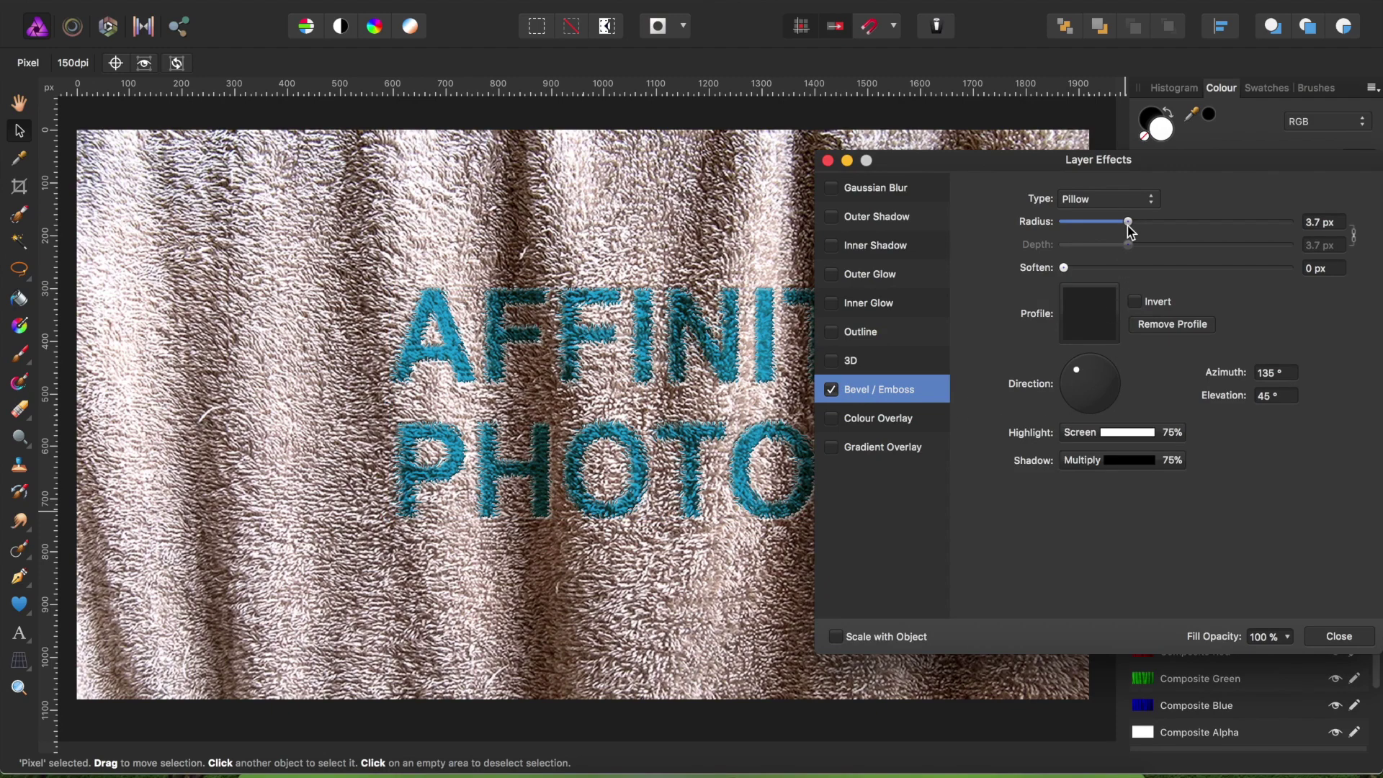
{"action": "left_click_drag", "start_coordinate": [1128, 223], "coordinate": [1126, 223]}
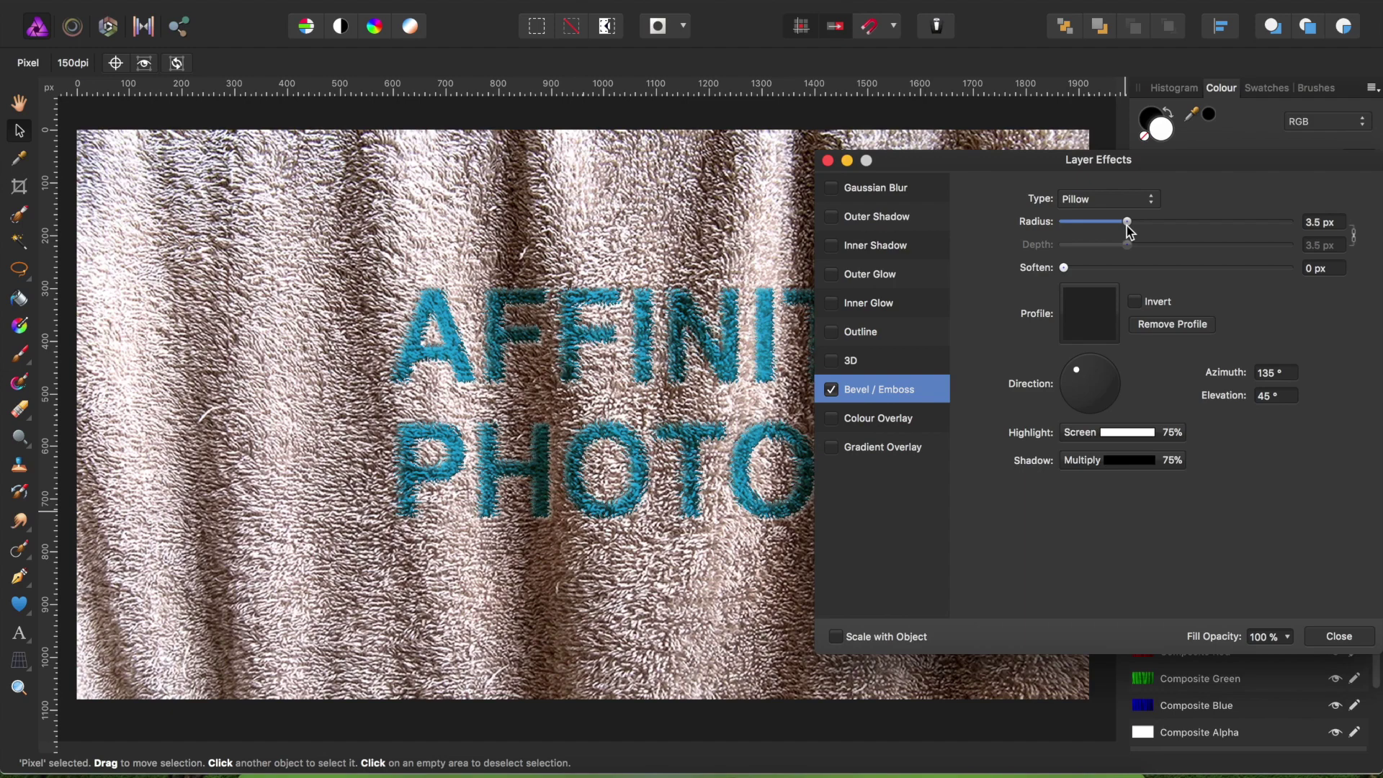
{"action": "left_click", "coordinate": [832, 391]}
{"action": "left_click", "coordinate": [833, 391]}
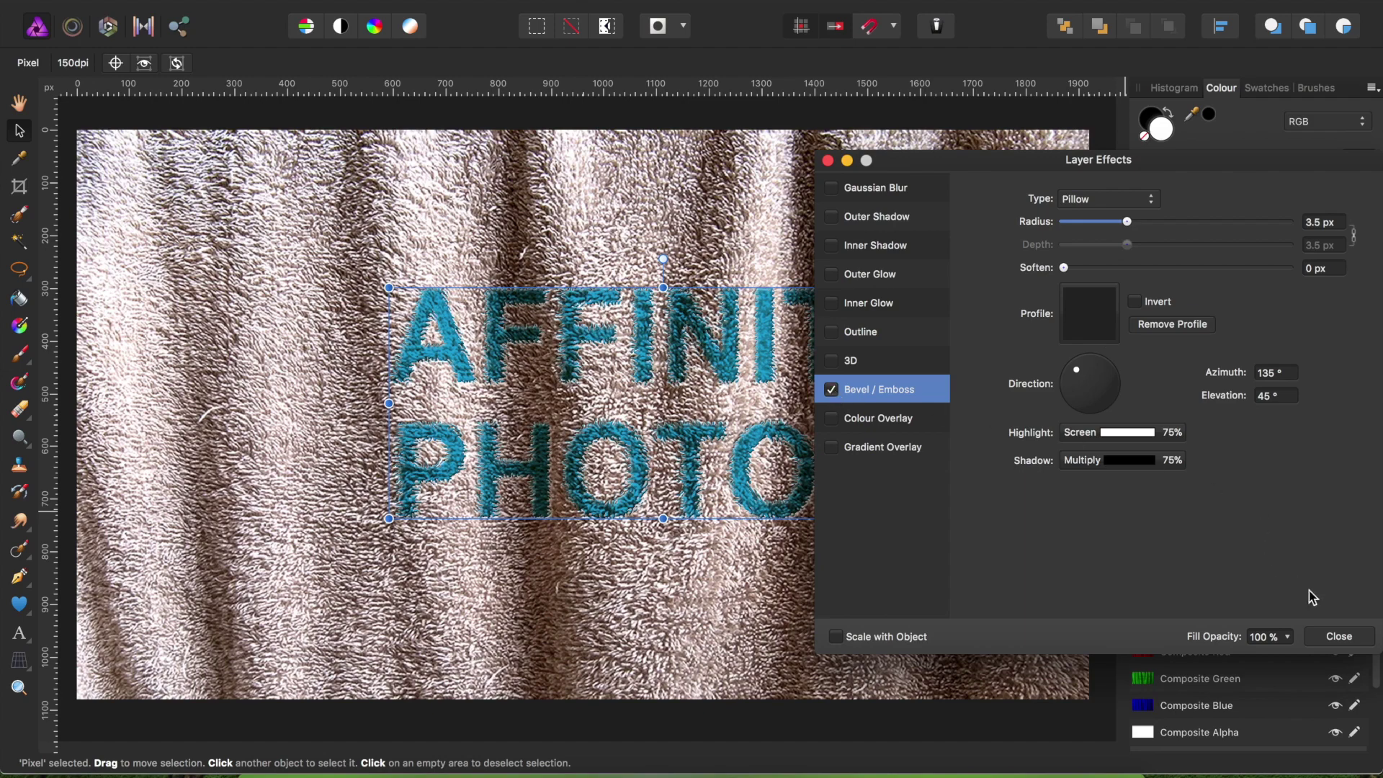
{"action": "left_click", "coordinate": [1336, 636]}
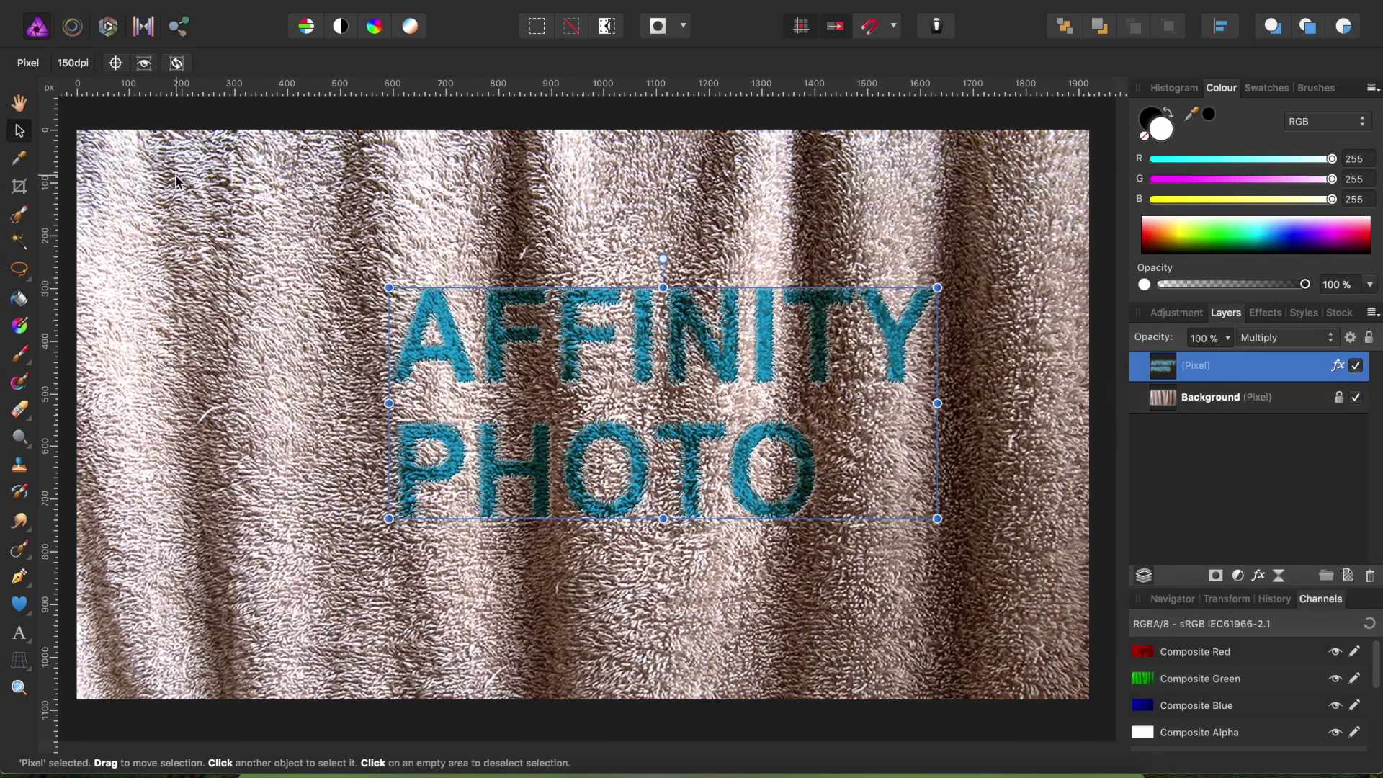
Shift the AFFINITY PHOTO text slightly left on the towel
{"action": "left_click", "coordinate": [253, 219]}
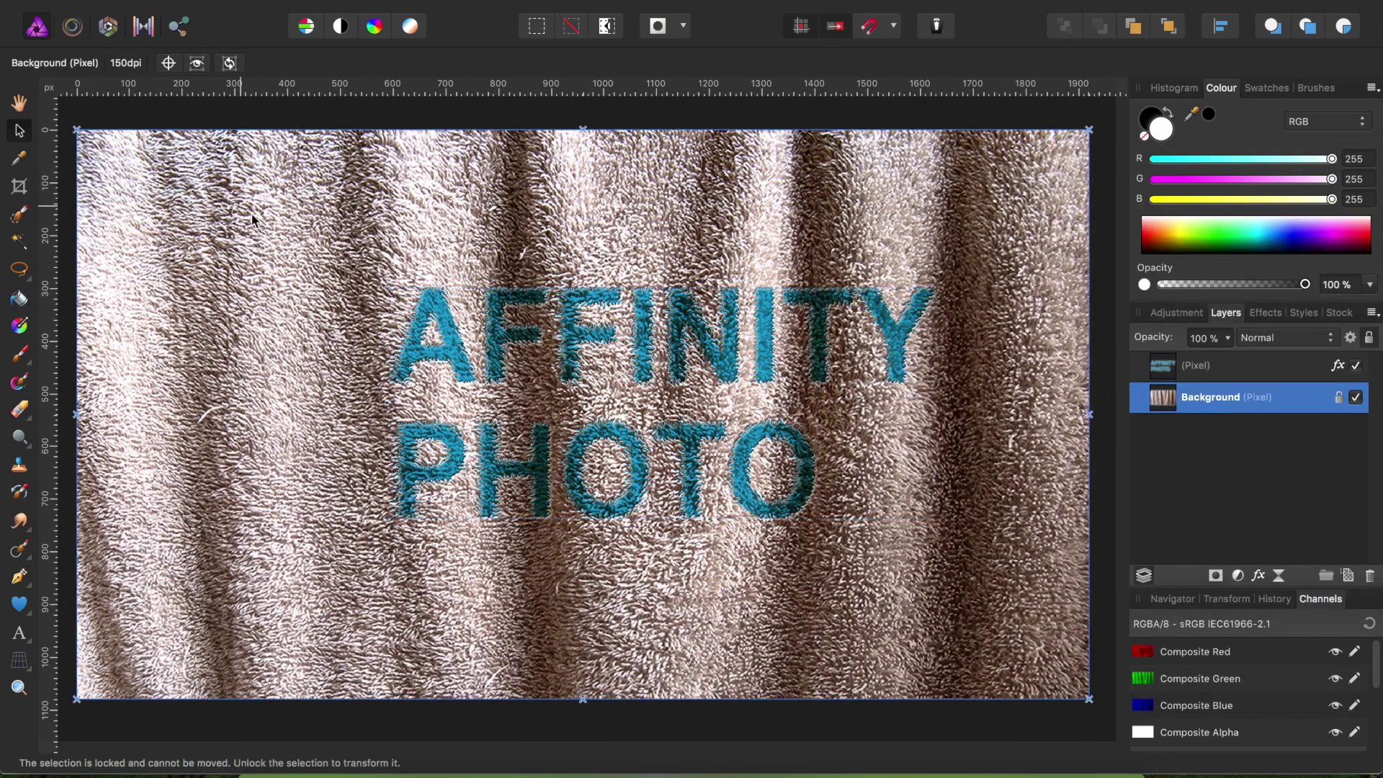
{"action": "left_click", "coordinate": [490, 338]}
{"action": "left_click_drag", "start_coordinate": [481, 335], "coordinate": [469, 332]}
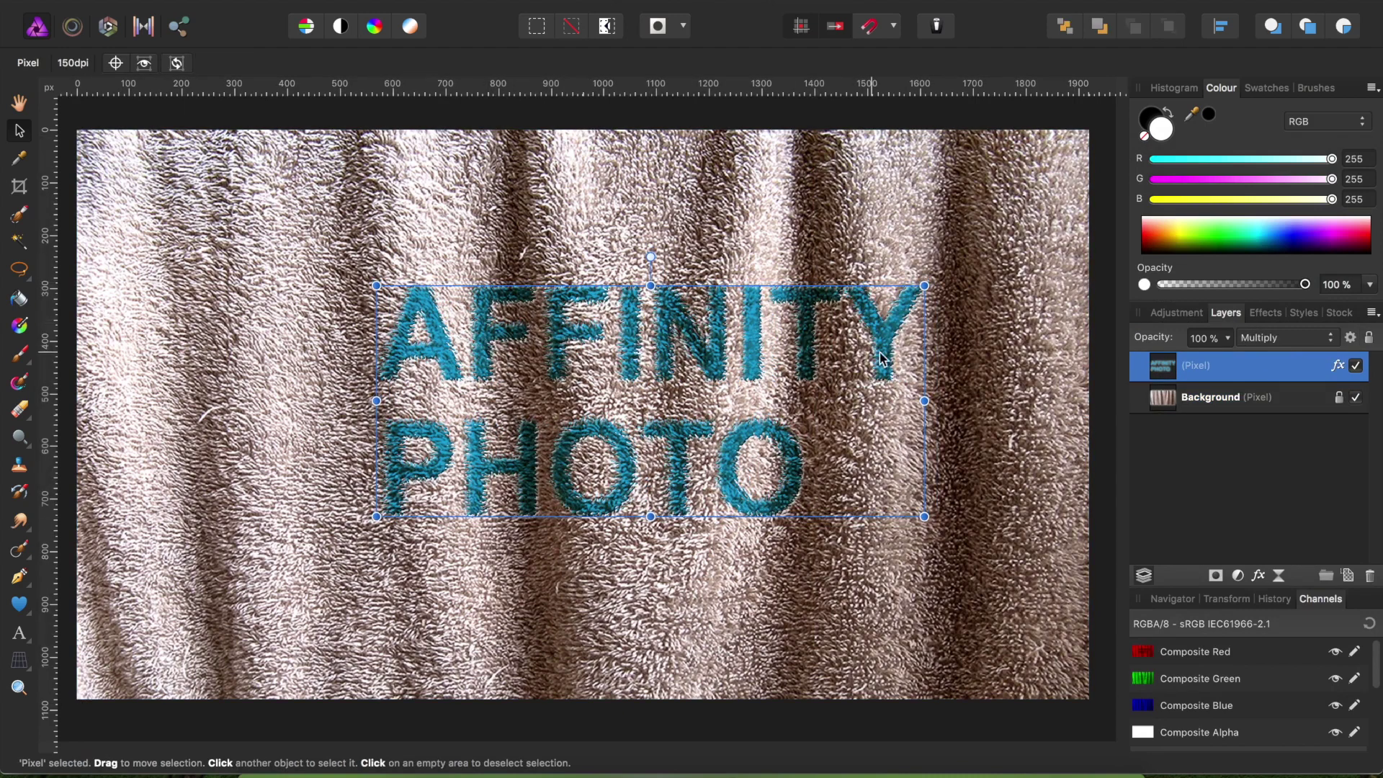
{"action": "left_click", "coordinate": [968, 361]}
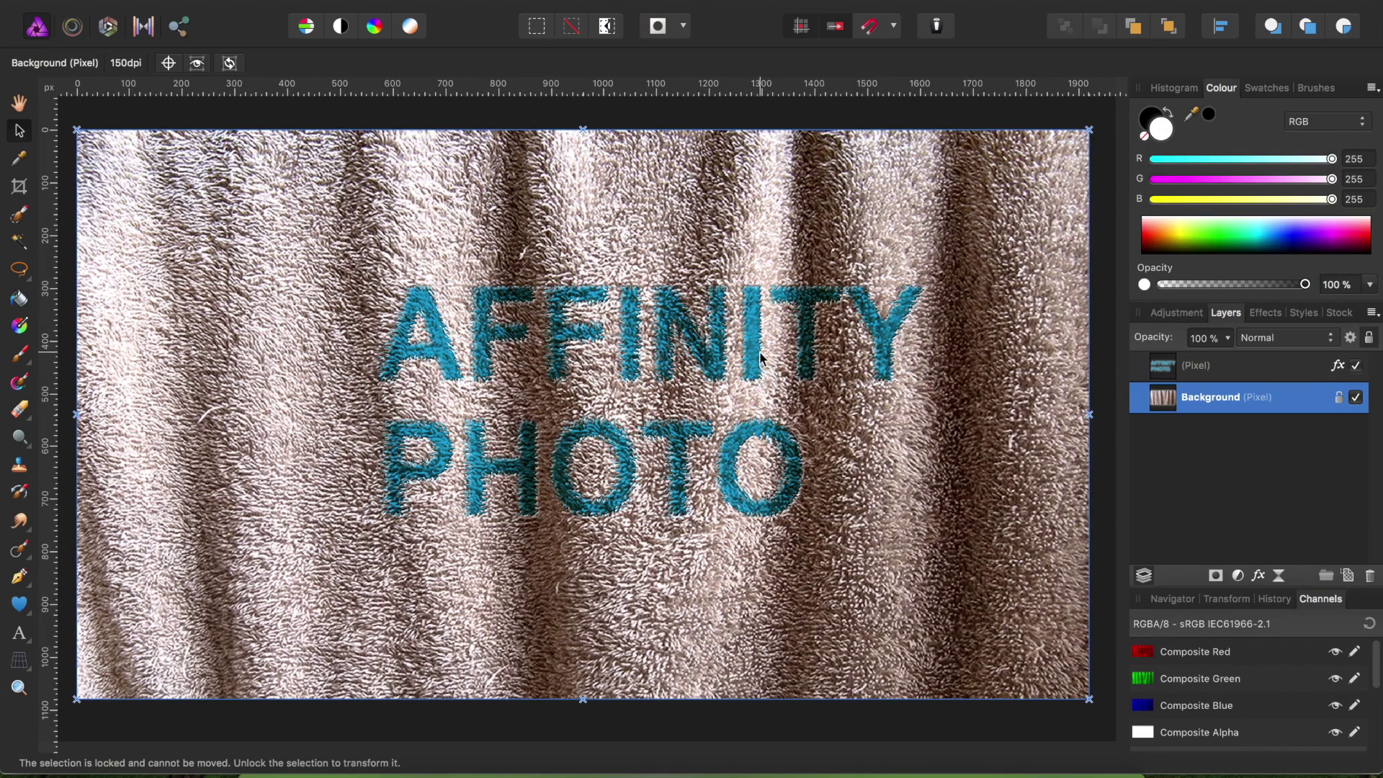
Zoom the view and move the AFFINITY PHOTO text slightly right
{"action": "scroll", "coordinate": [763, 367], "scroll_direction": "up", "scroll_amount": 2}
{"action": "scroll", "coordinate": [769, 338], "scroll_direction": "up", "scroll_amount": 2}
{"action": "scroll", "coordinate": [778, 303], "scroll_direction": "up", "scroll_amount": 2}
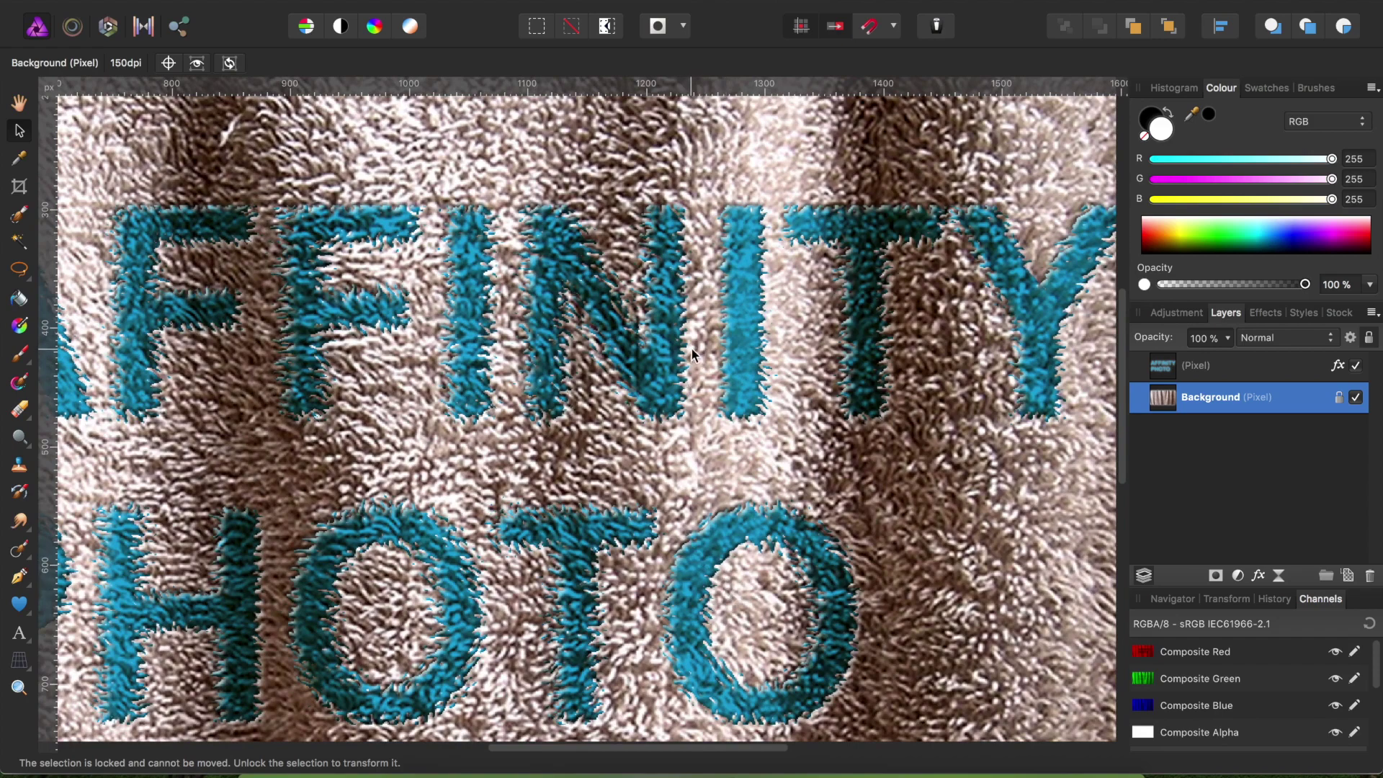
{"action": "scroll", "coordinate": [698, 348], "scroll_direction": "down", "scroll_amount": 2}
{"action": "scroll", "coordinate": [702, 346], "scroll_direction": "down", "scroll_amount": 2}
{"action": "scroll", "coordinate": [705, 341], "scroll_direction": "down", "scroll_amount": 1}
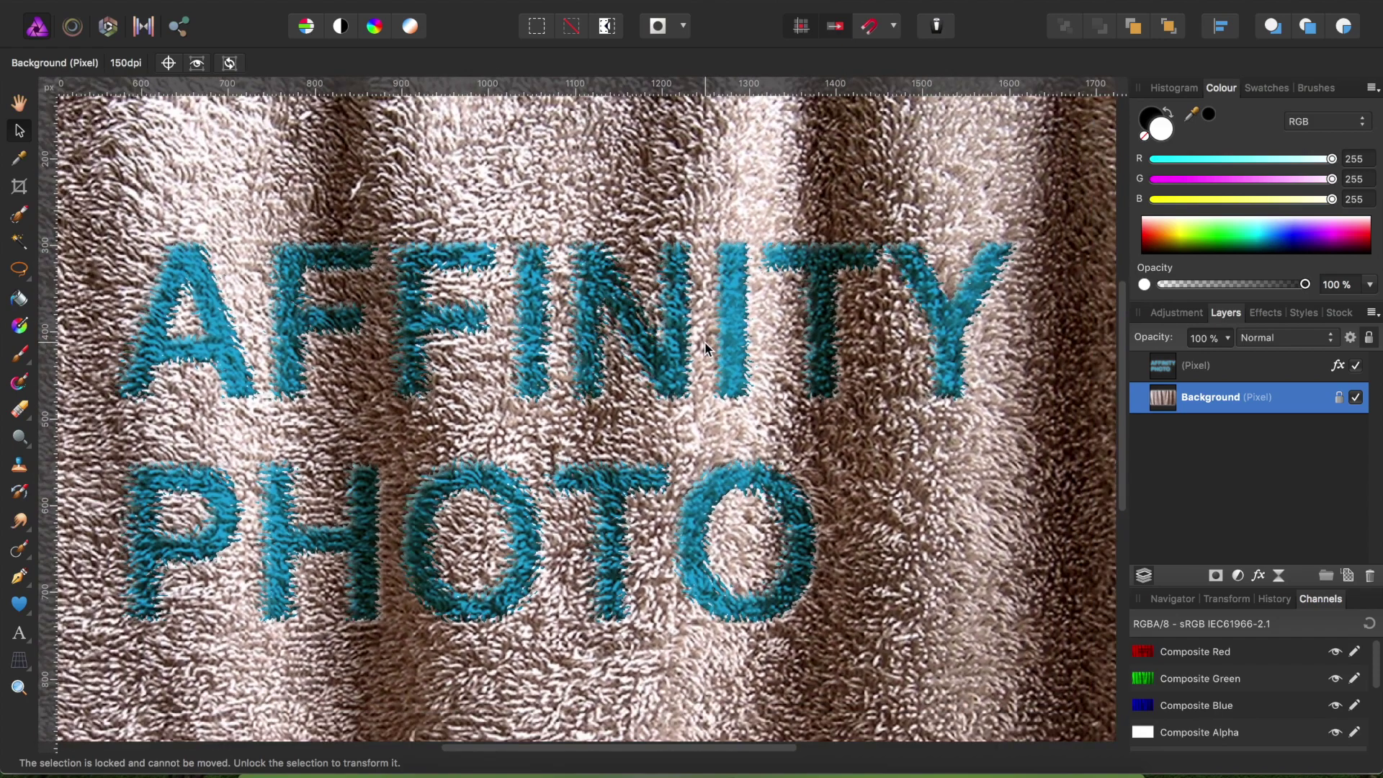
{"action": "scroll", "coordinate": [709, 353], "scroll_direction": "down", "scroll_amount": 1}
{"action": "scroll", "coordinate": [721, 360], "scroll_direction": "down", "scroll_amount": 1}
{"action": "scroll", "coordinate": [757, 390], "scroll_direction": "down", "scroll_amount": 1}
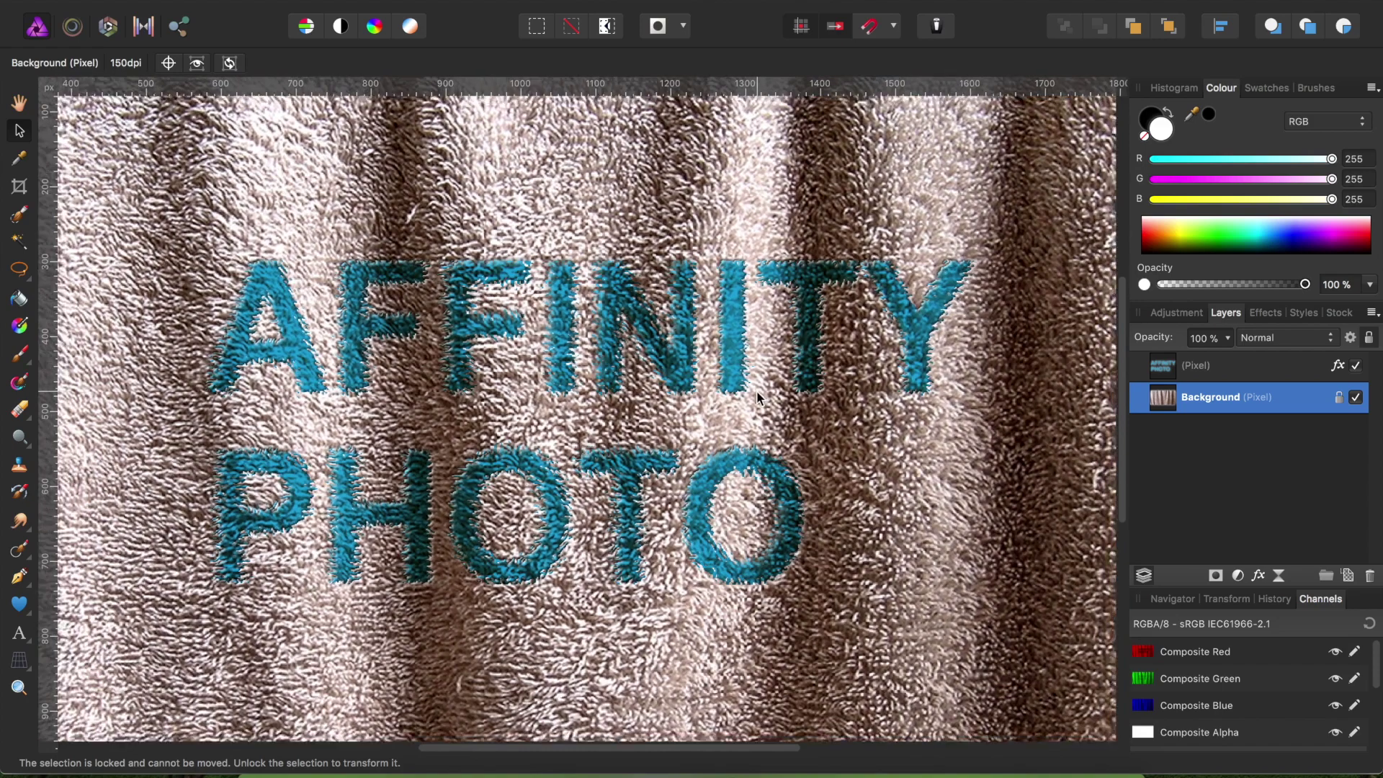
{"action": "scroll", "coordinate": [757, 391], "scroll_direction": "down", "scroll_amount": 2}
{"action": "scroll", "coordinate": [756, 393], "scroll_direction": "down", "scroll_amount": 1}
{"action": "scroll", "coordinate": [756, 393], "scroll_direction": "down", "scroll_amount": 1}
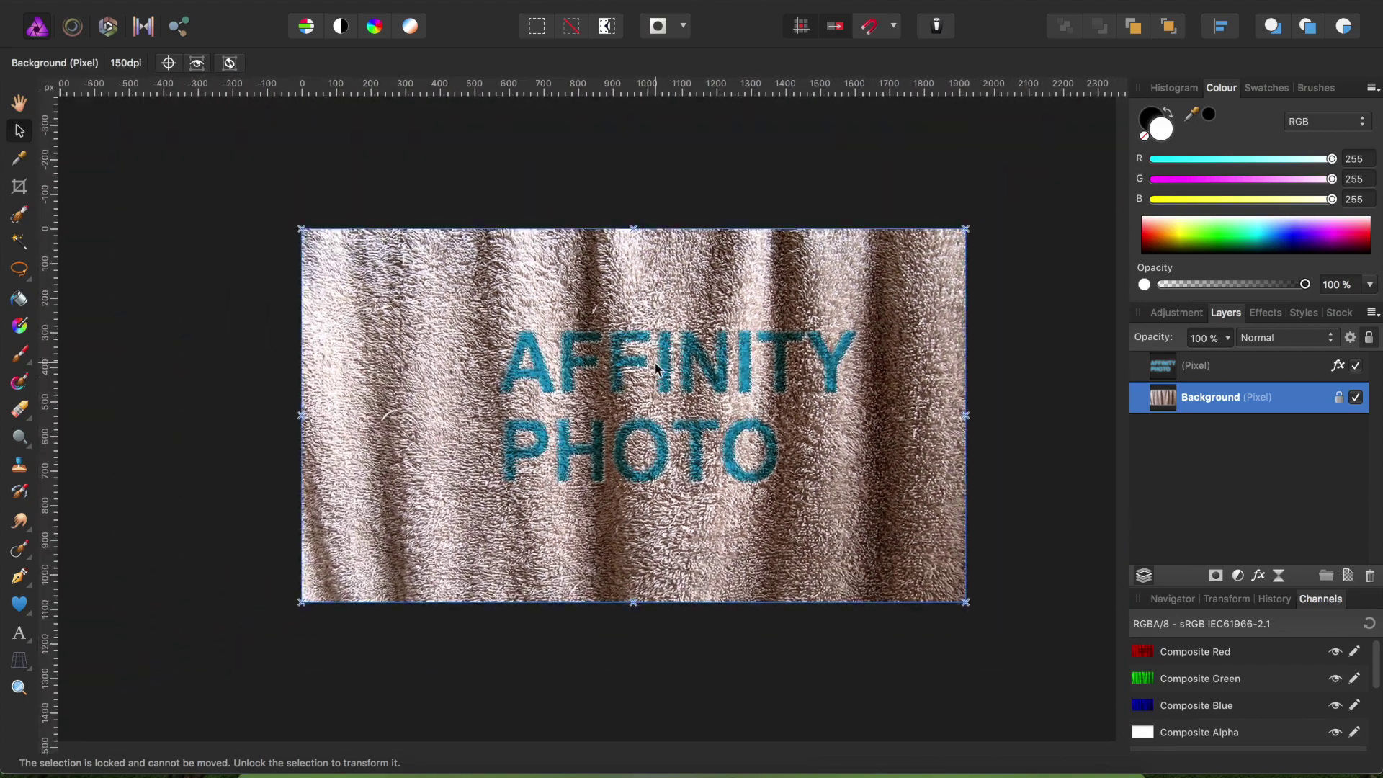
{"action": "left_click", "coordinate": [695, 369]}
{"action": "left_click_drag", "start_coordinate": [704, 369], "coordinate": [744, 382]}
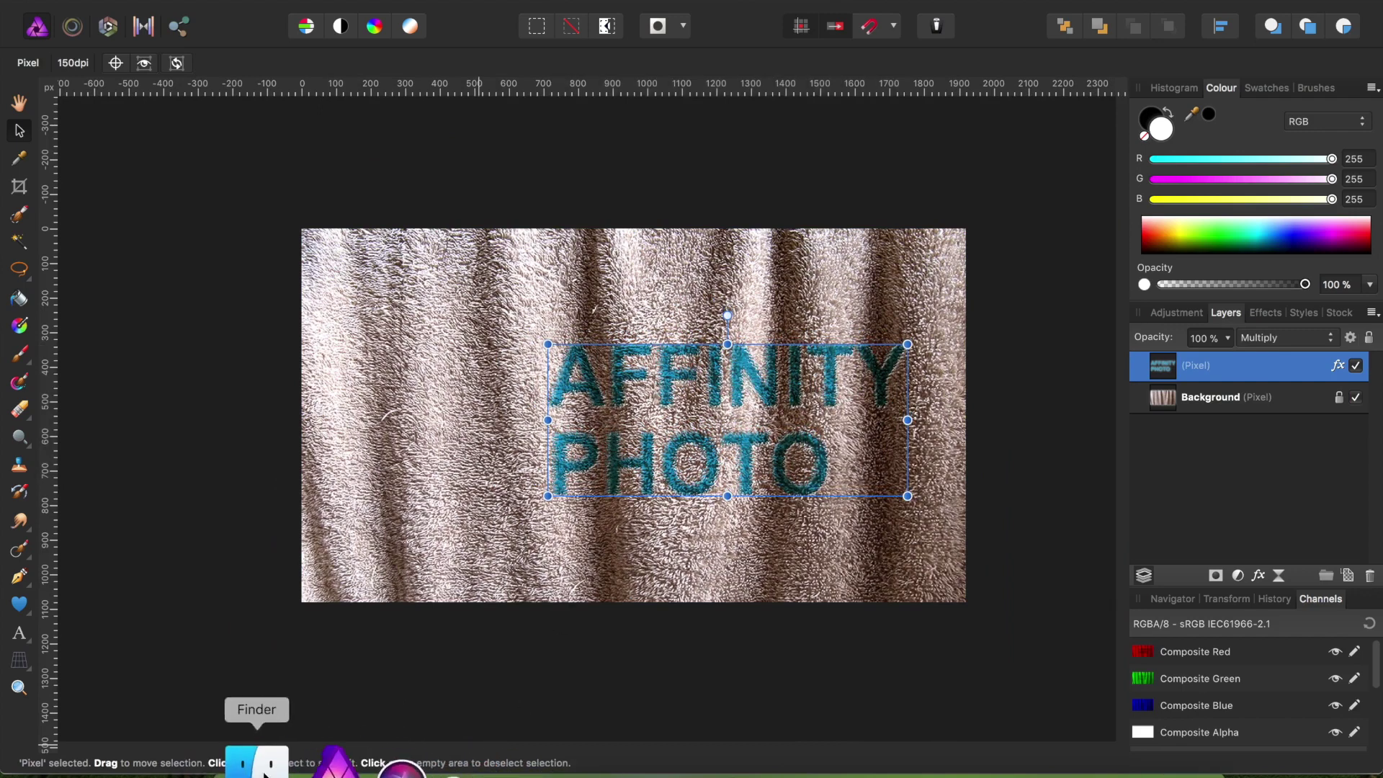
Open the Documents > logo folder in Finder
{"action": "left_click", "coordinate": [259, 760]}
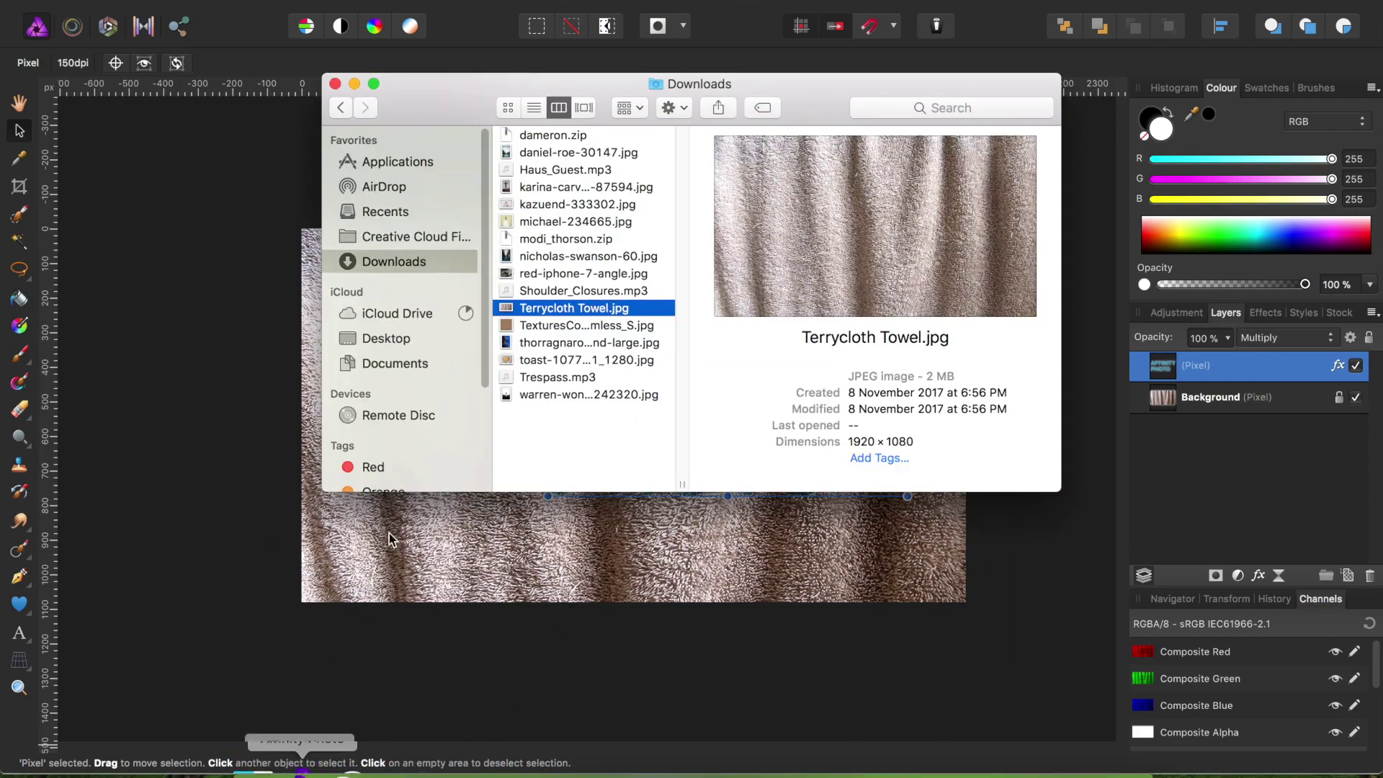
{"action": "left_click", "coordinate": [387, 364]}
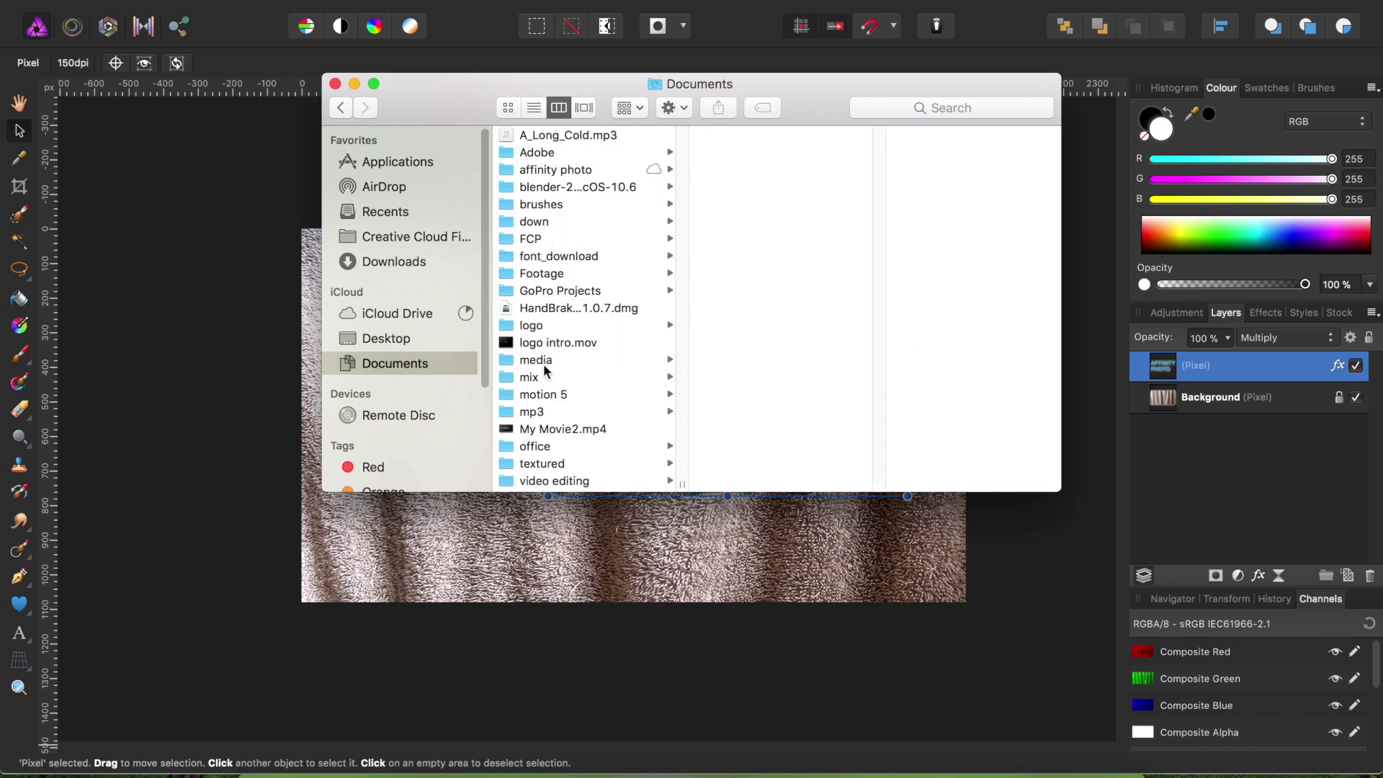
{"action": "left_click", "coordinate": [532, 326]}
Drop the purple logo onto the towel left of the text, enlarged to the text's height
{"action": "left_click_drag", "start_coordinate": [805, 152], "coordinate": [456, 535]}
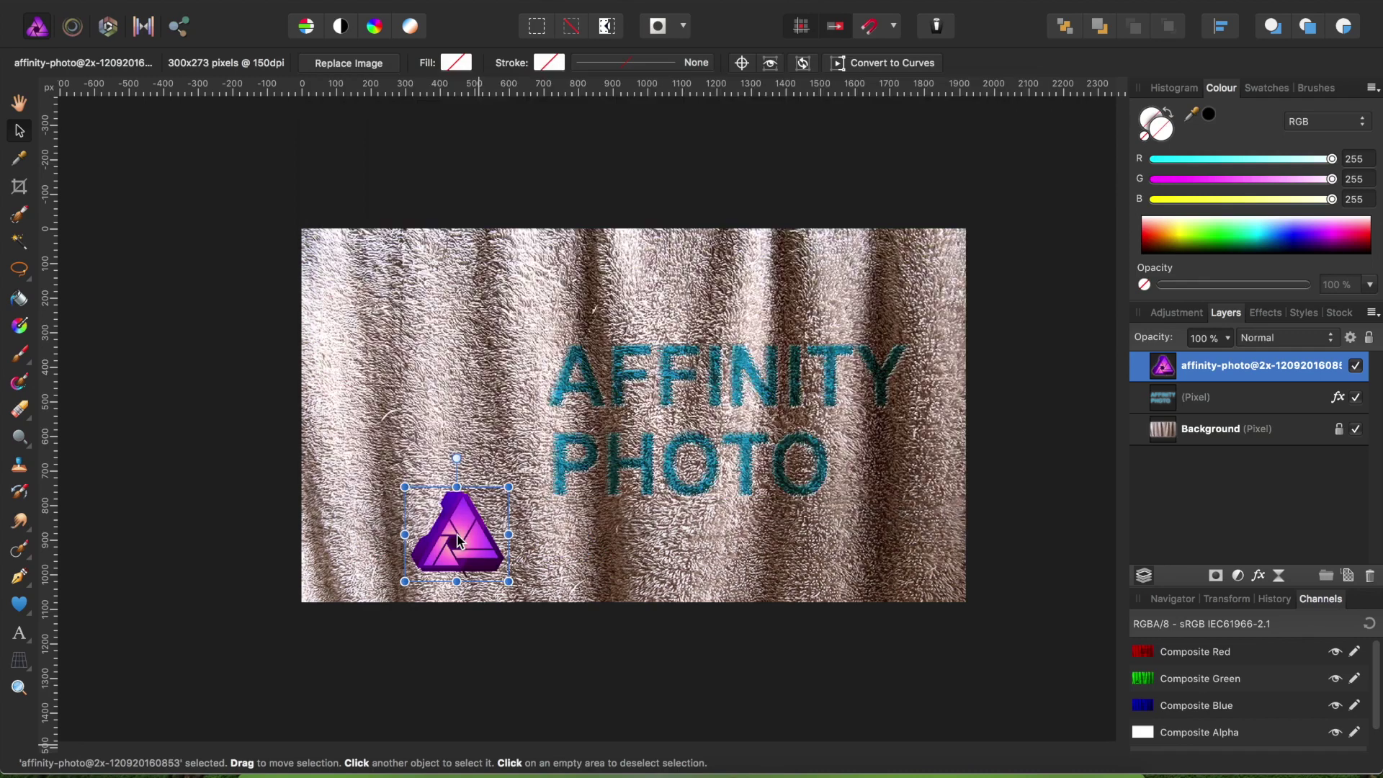
{"action": "left_click_drag", "start_coordinate": [459, 540], "coordinate": [432, 414]}
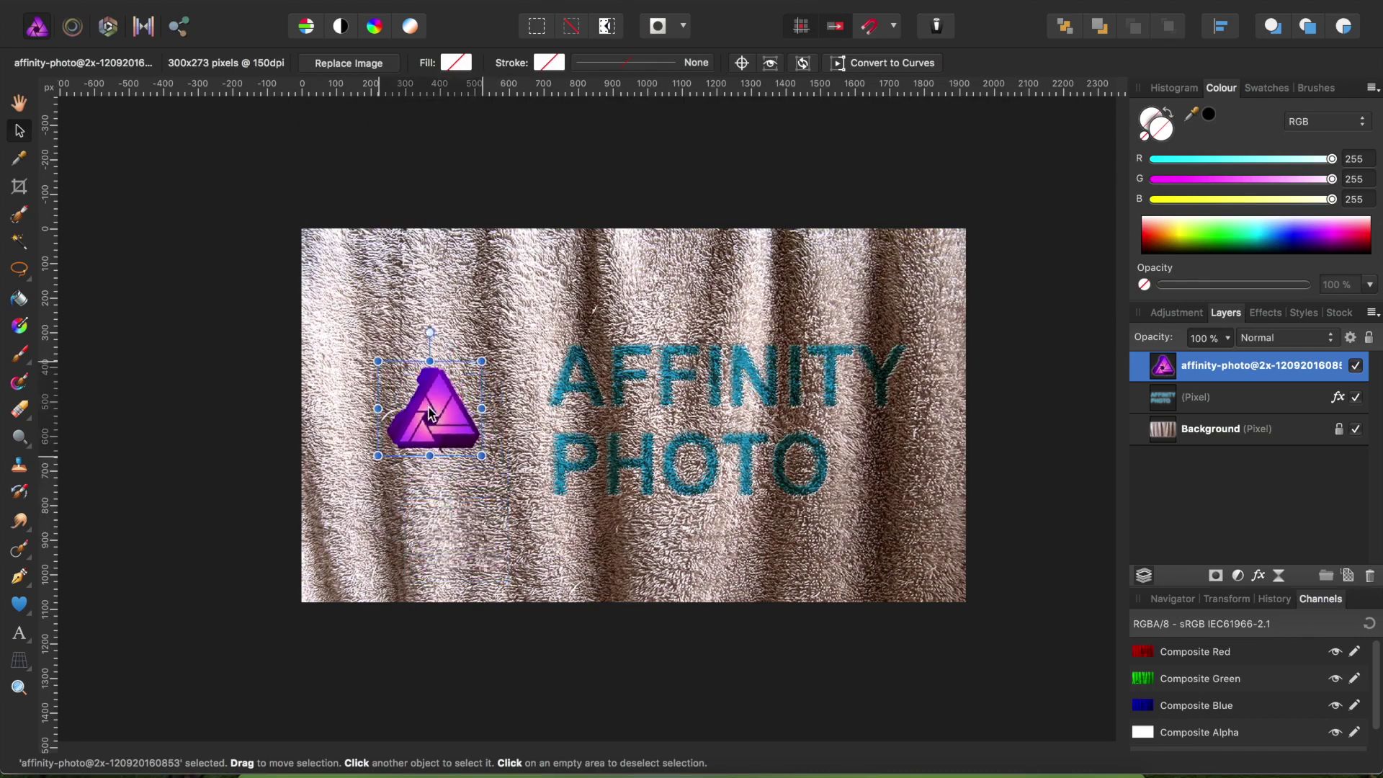
{"action": "left_click_drag", "start_coordinate": [485, 457], "coordinate": [519, 497]}
{"action": "left_click_drag", "start_coordinate": [477, 450], "coordinate": [485, 452]}
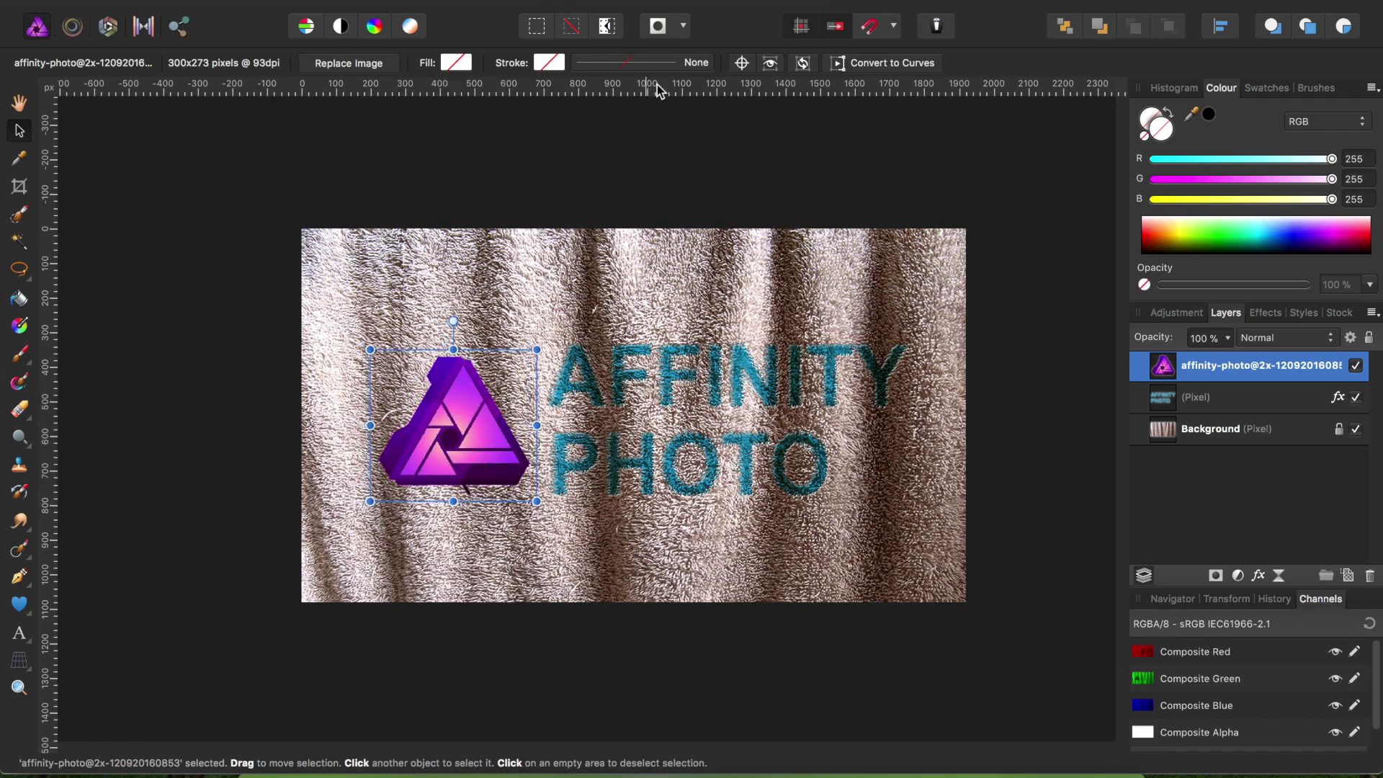
{"action": "left_click", "coordinate": [553, 0]}
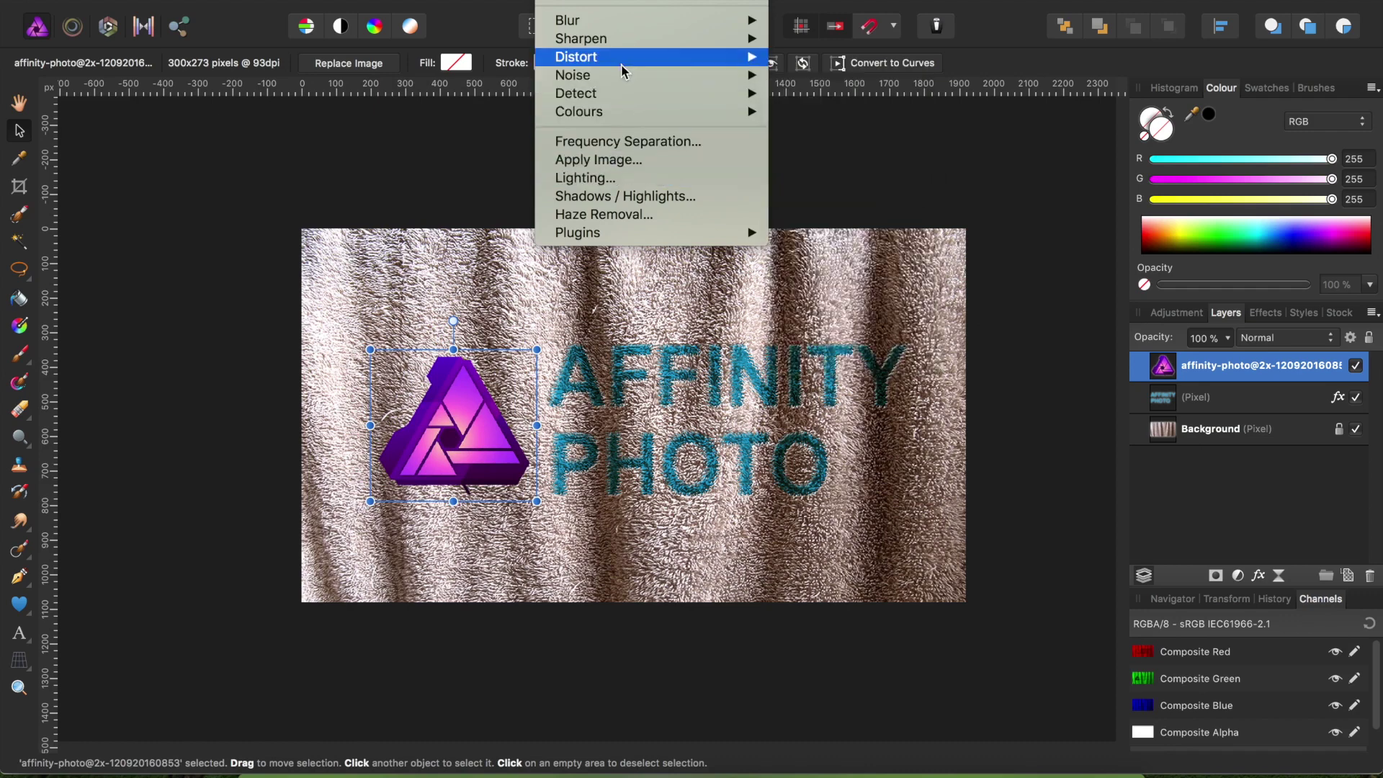
{"action": "mouse_move", "coordinate": [576, 56]}
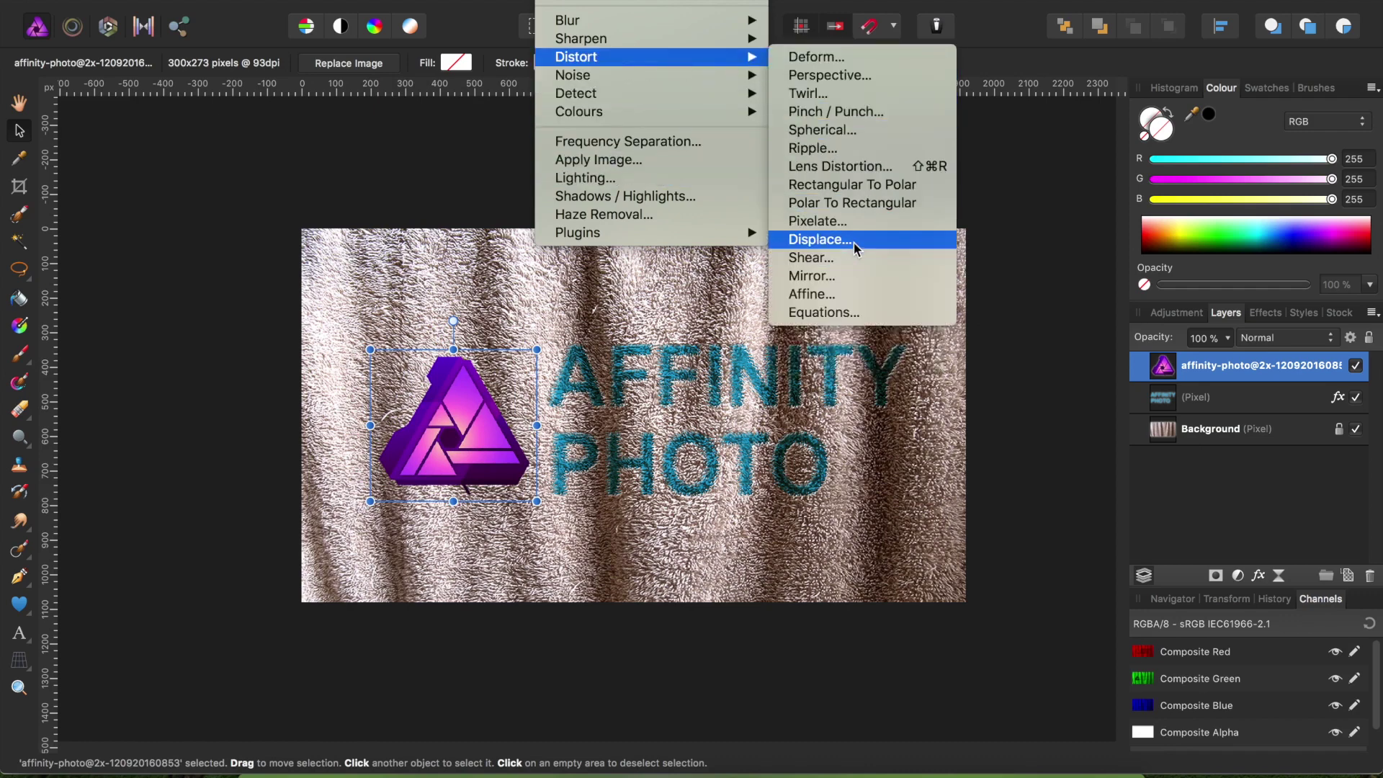
Apply a 5.7 px Displace filter to the logo, mapped from the towel beneath
{"action": "left_click", "coordinate": [853, 241]}
{"action": "left_click", "coordinate": [880, 682]}
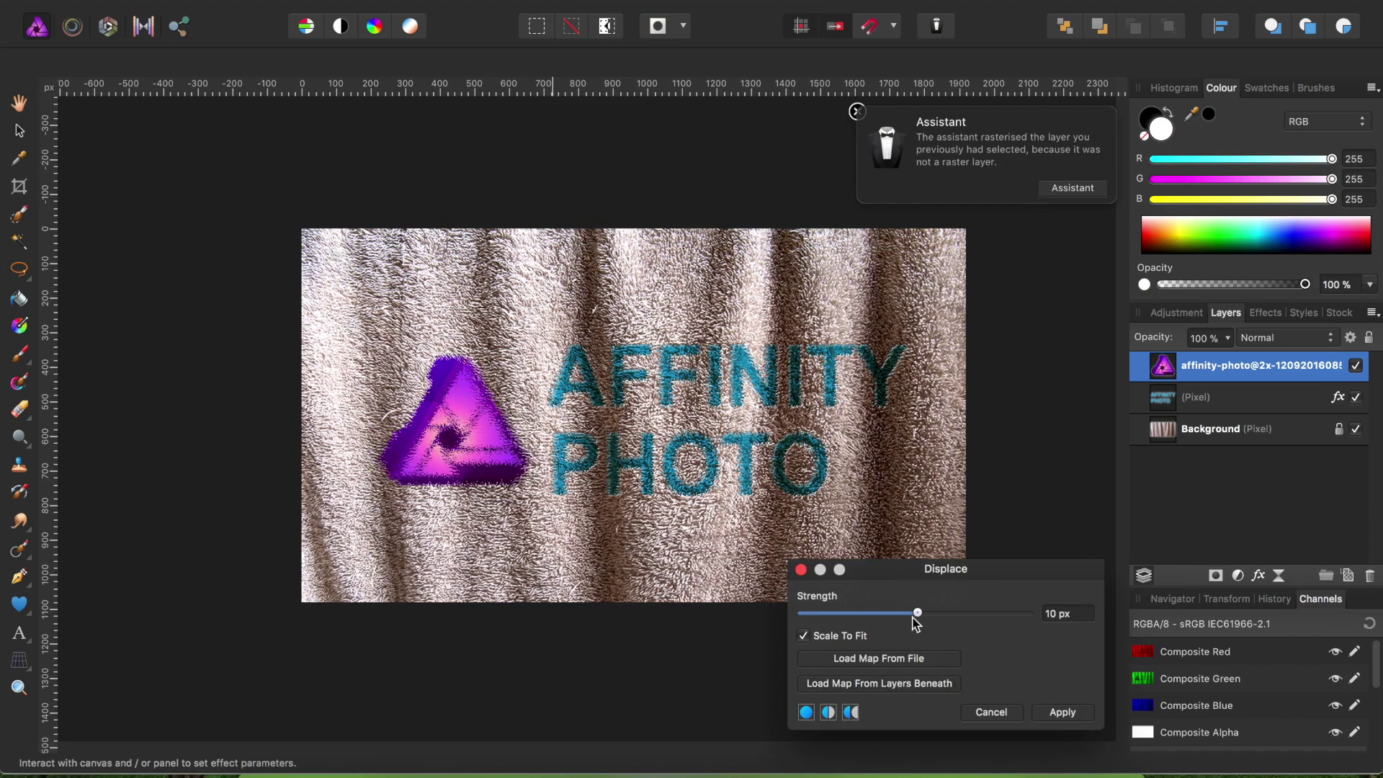
{"action": "left_click_drag", "start_coordinate": [915, 616], "coordinate": [915, 618]}
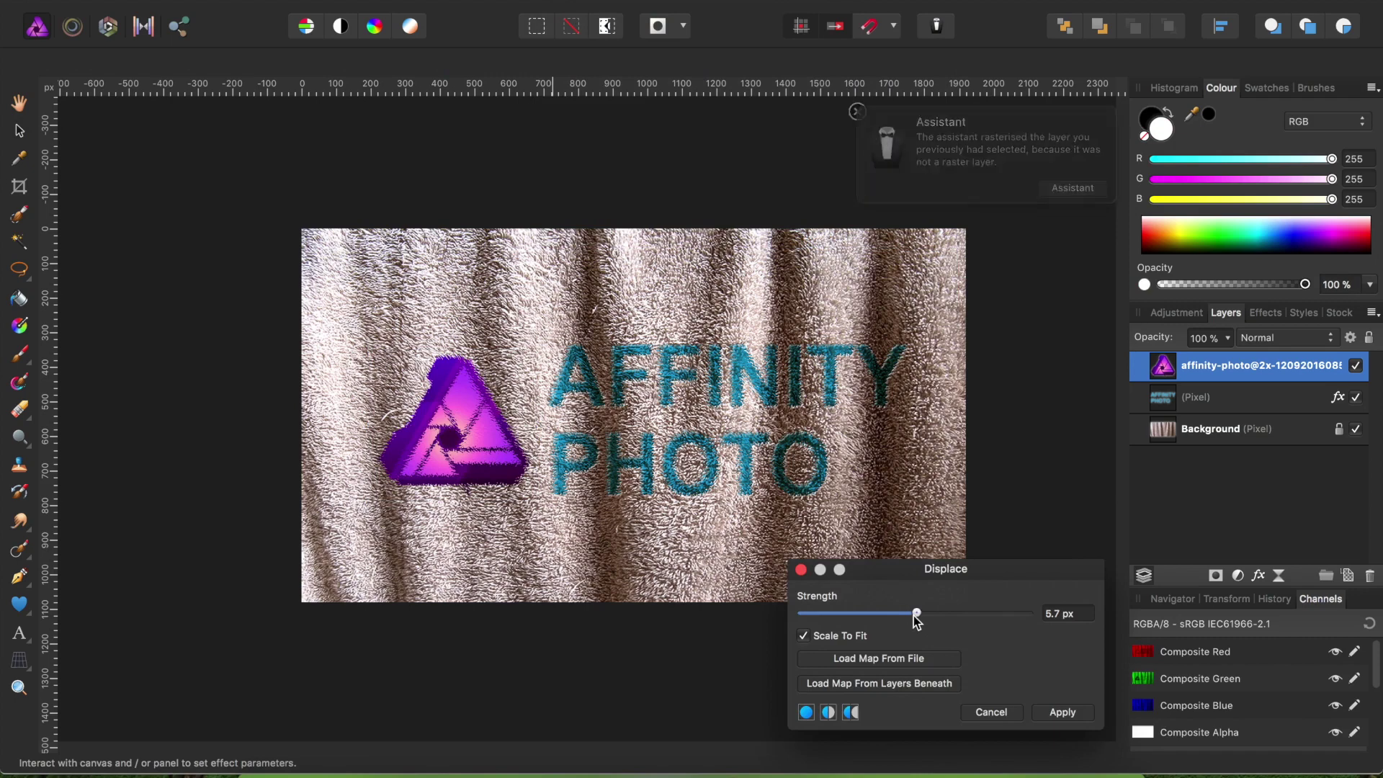
{"action": "left_click", "coordinate": [1062, 711]}
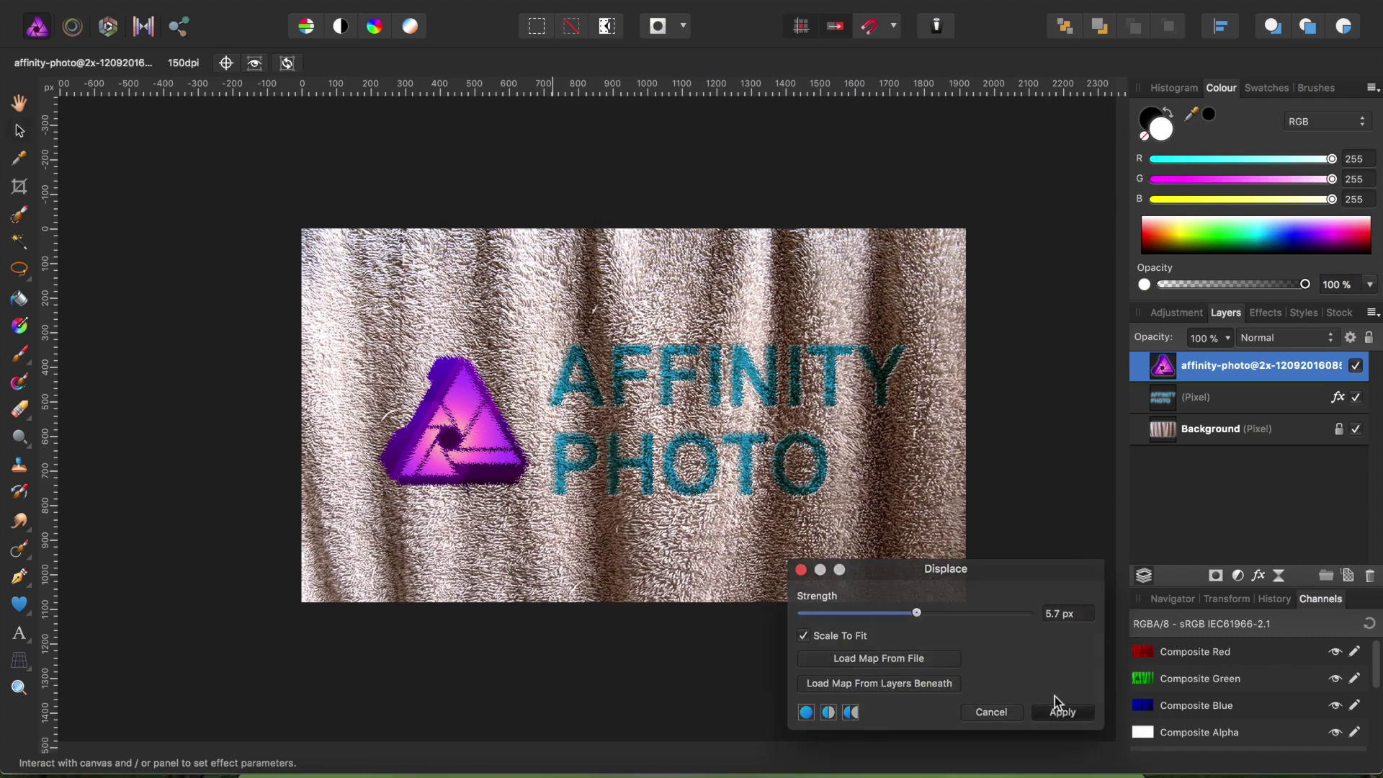
{"action": "left_click", "coordinate": [1276, 336]}
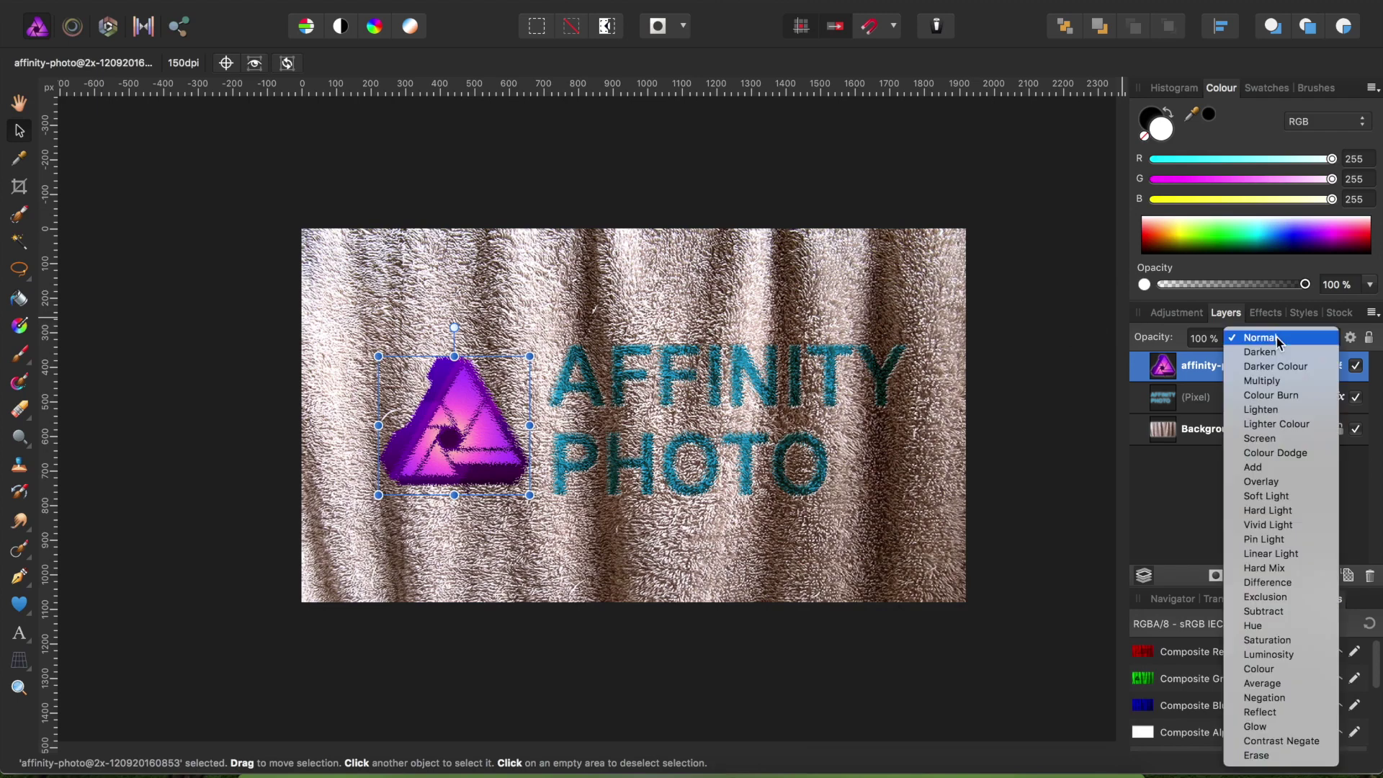
Blend the purple logo layer with Multiply and add a 5 px Pillow Bevel / Emboss effect
{"action": "left_click", "coordinate": [1276, 382]}
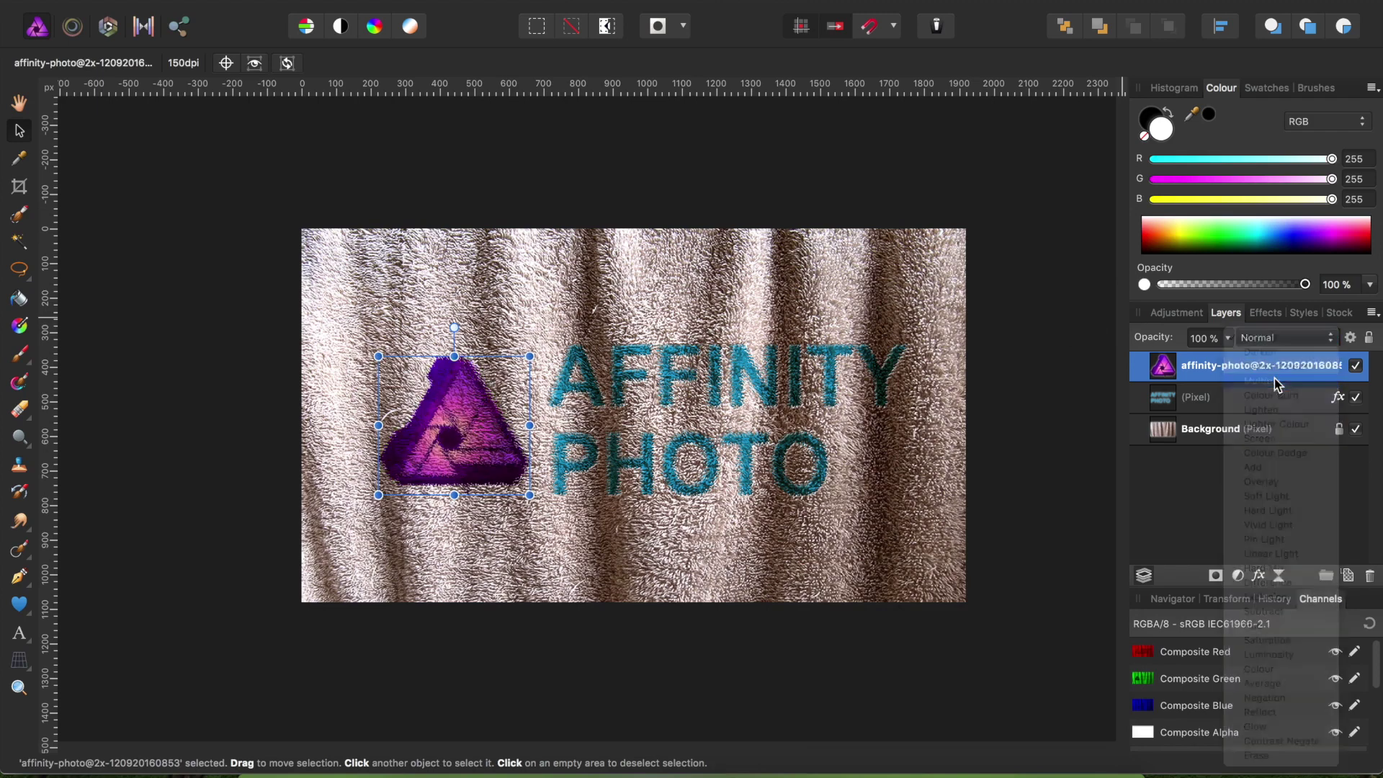
{"action": "left_click", "coordinate": [1259, 576]}
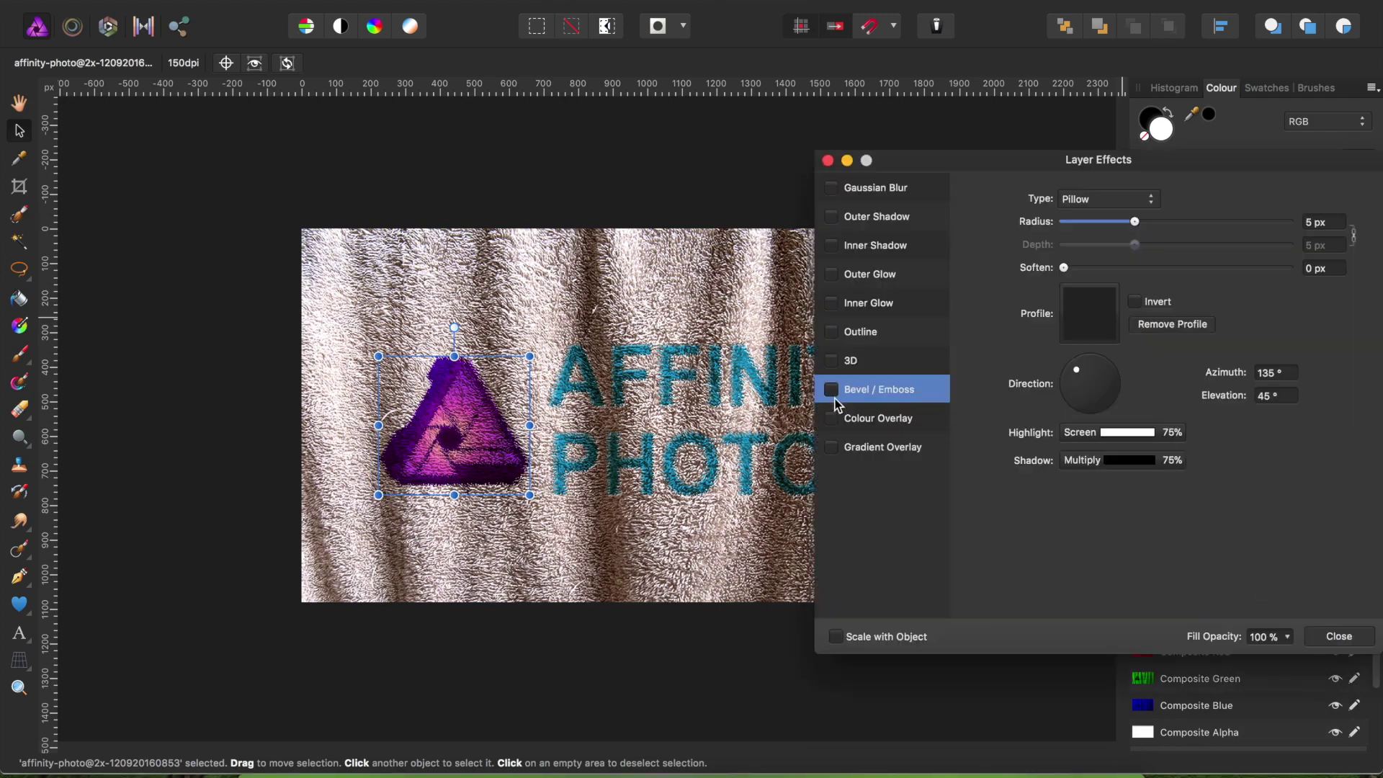
{"action": "left_click", "coordinate": [831, 389]}
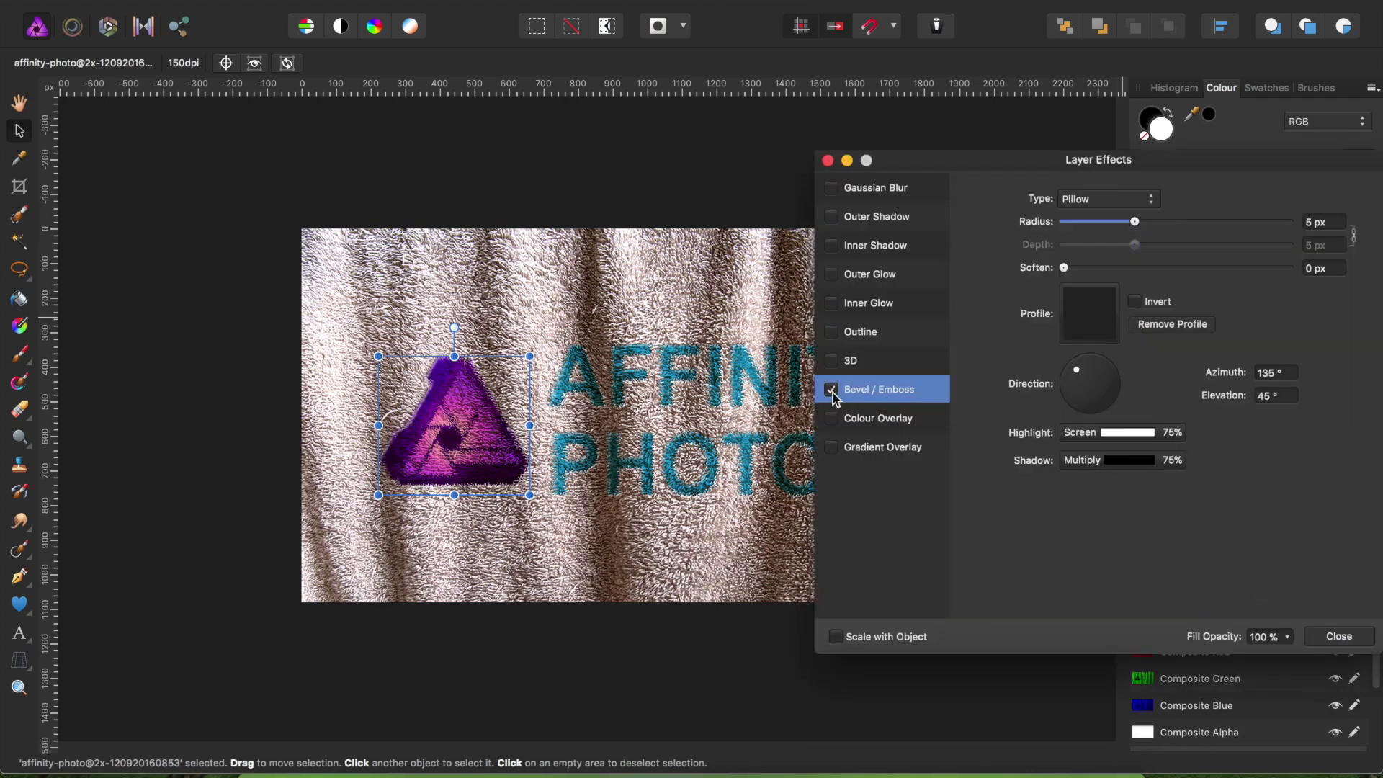
{"action": "left_click", "coordinate": [1339, 636]}
{"action": "left_click", "coordinate": [914, 508]}
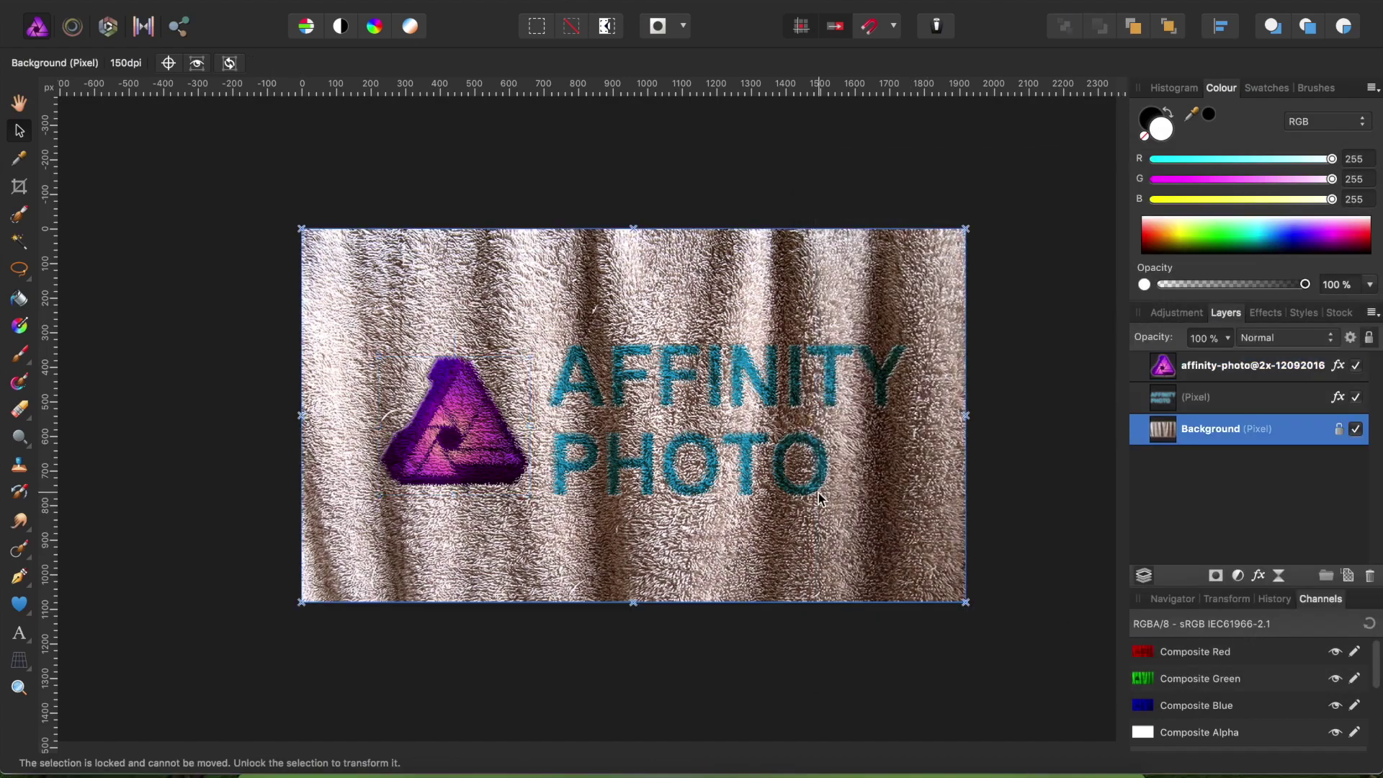
{"action": "scroll", "coordinate": [508, 438], "scroll_direction": "up", "scroll_amount": 3}
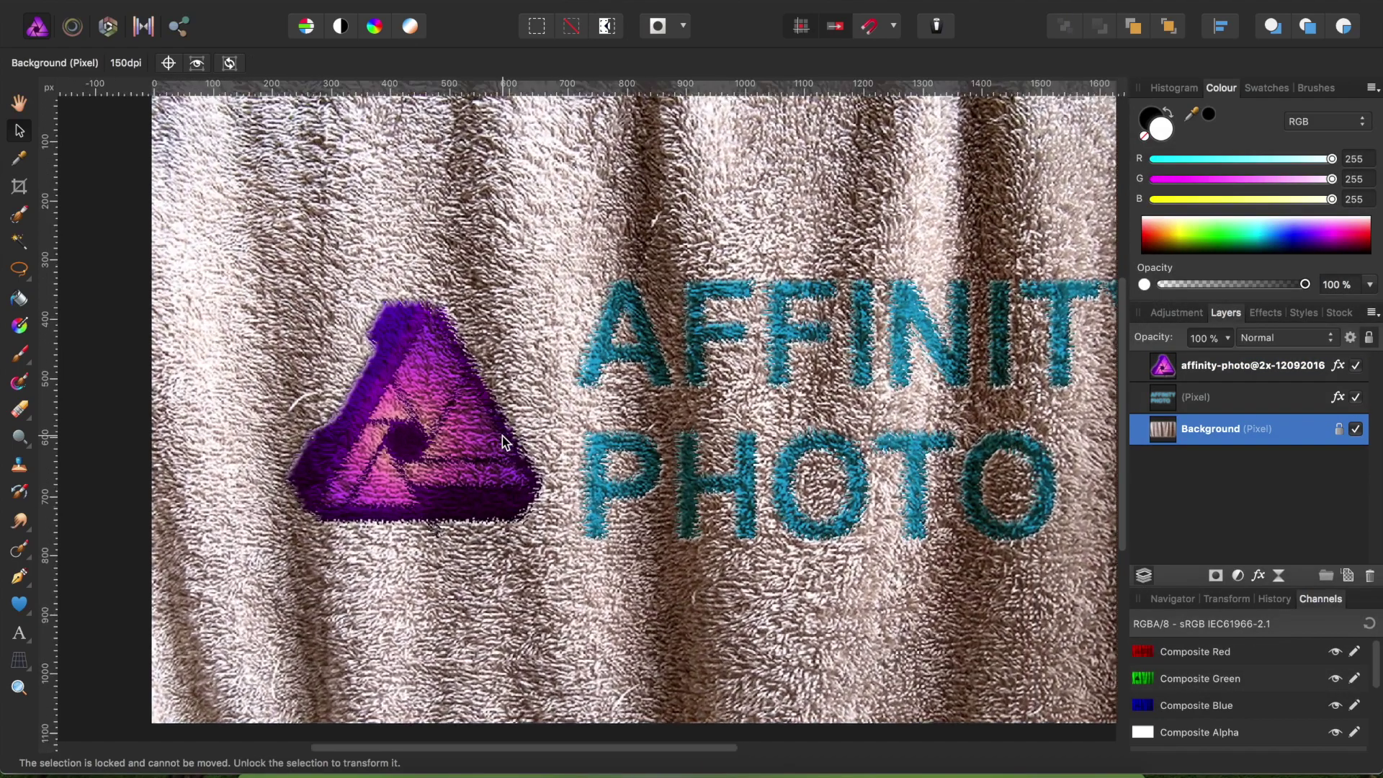
{"action": "scroll", "coordinate": [502, 441], "scroll_direction": "up", "scroll_amount": 2}
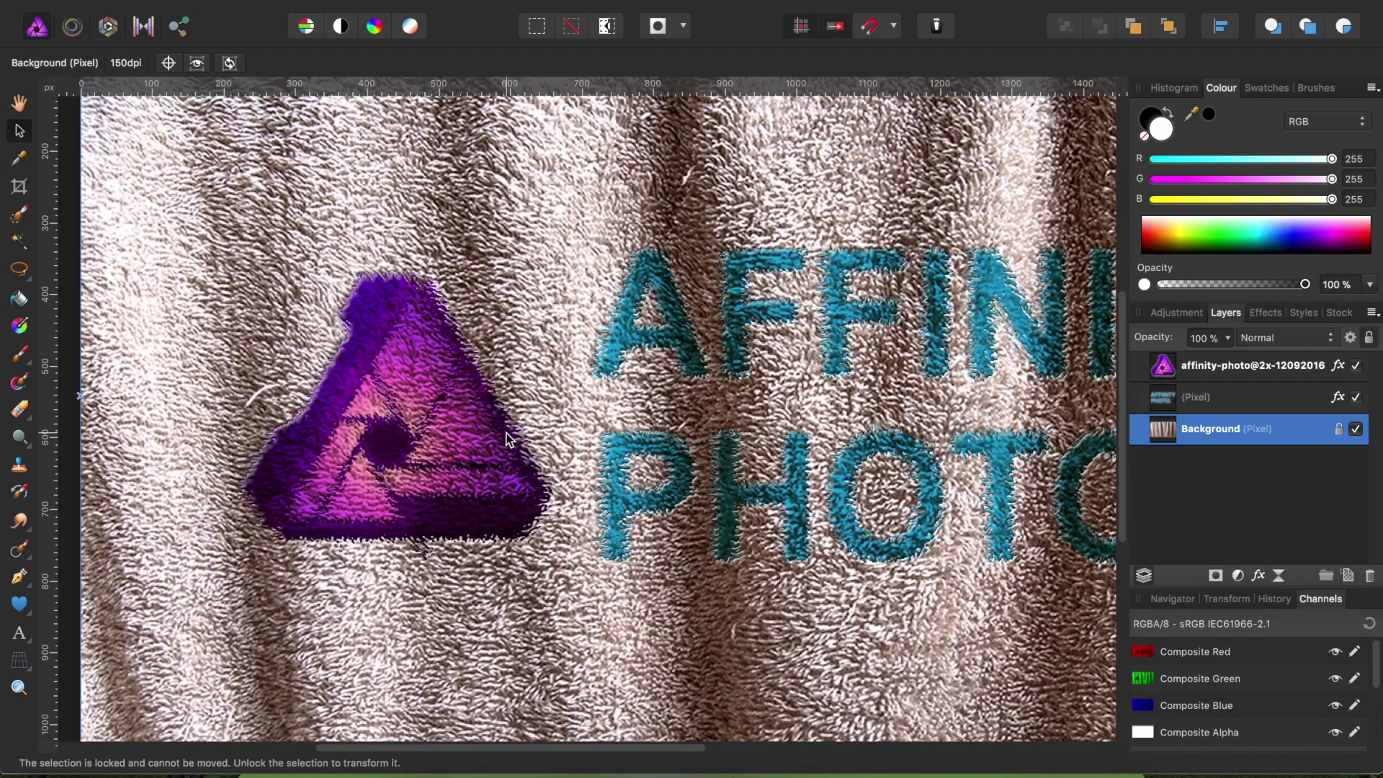